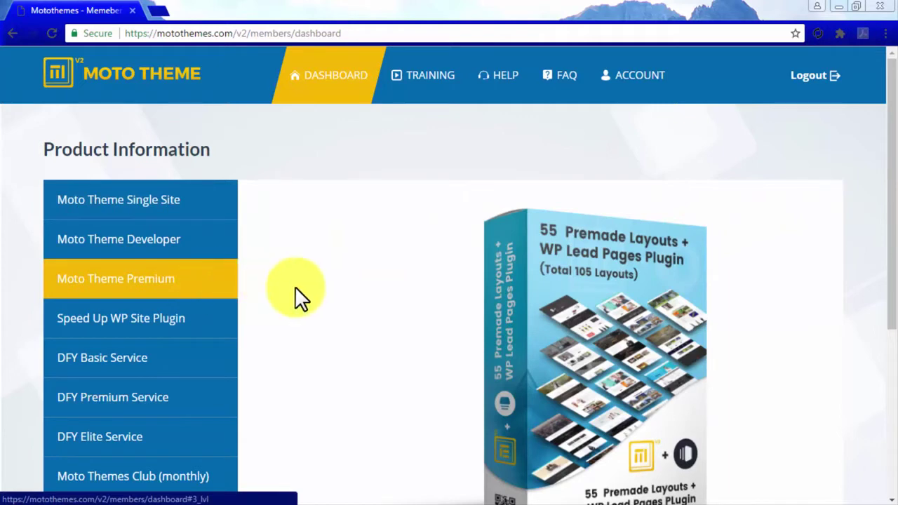
Download the Moto Theme Premium package as MOTO Themes Plus Demos.zip and extract it to a MOTO Themes Plus Demos folder on the Desktop.
scroll(297, 294, "down", 2)
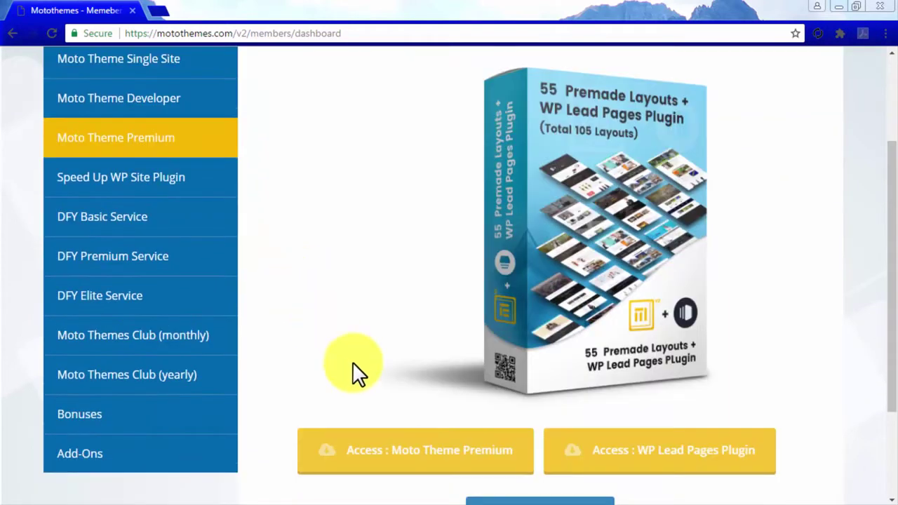
left_click(424, 460)
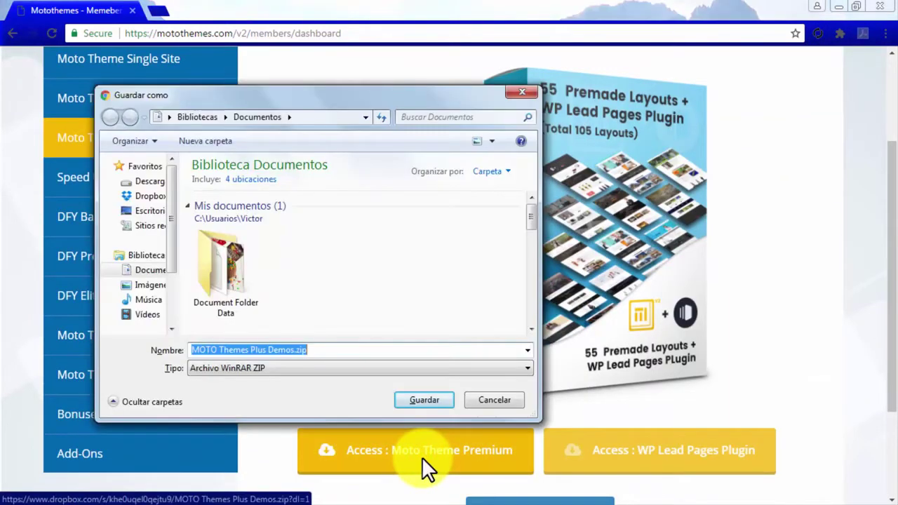
left_click(399, 398)
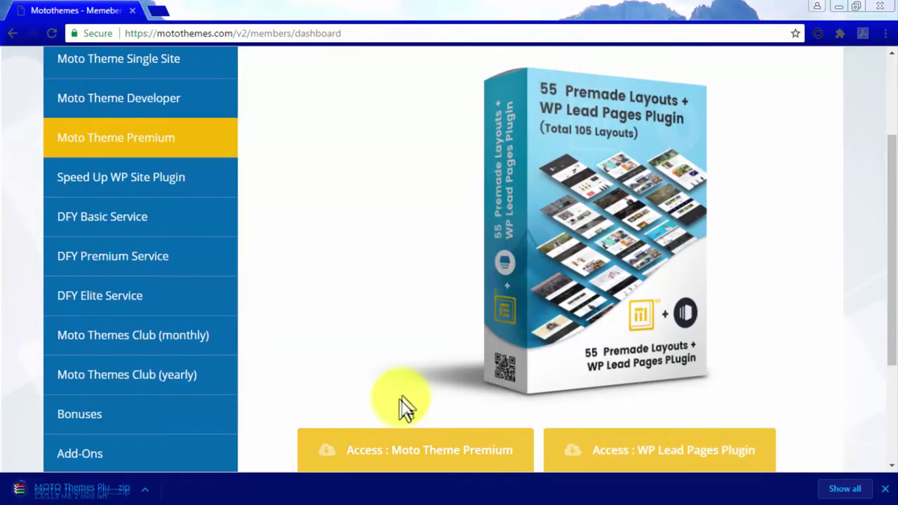
left_click(115, 491)
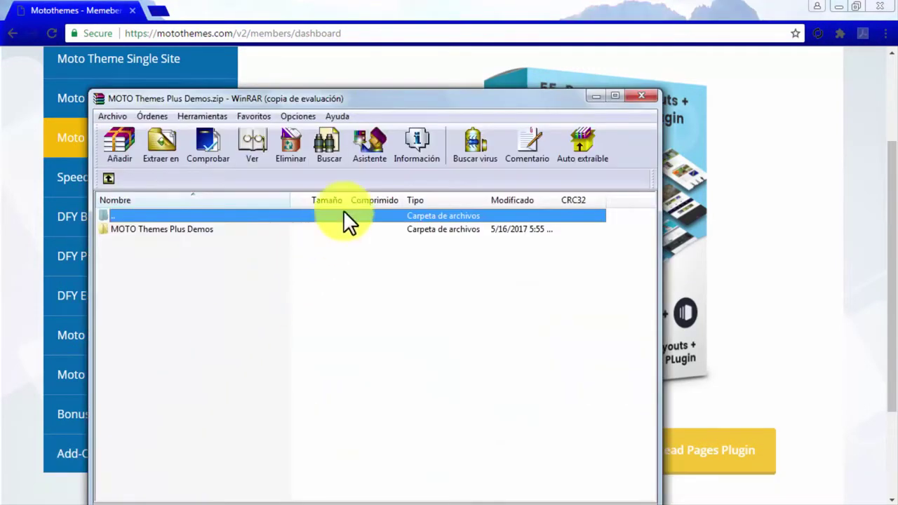
left_click(383, 146)
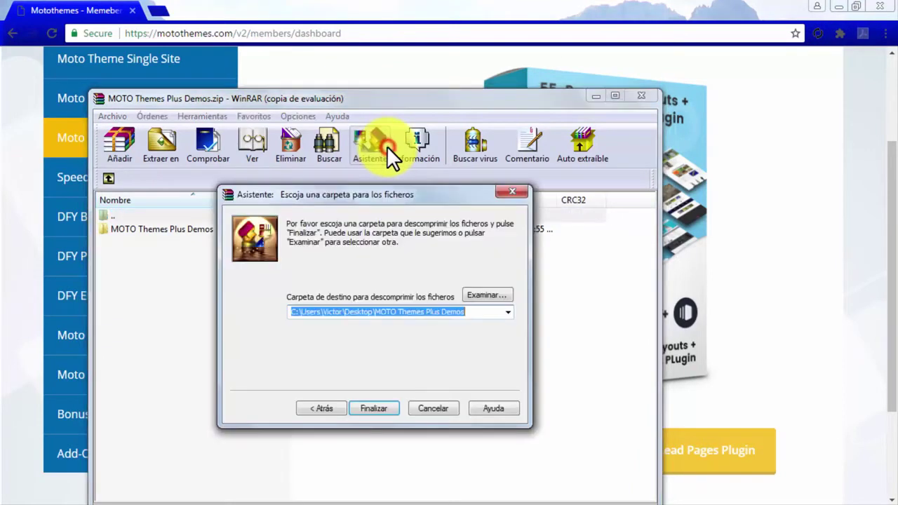
left_click(362, 407)
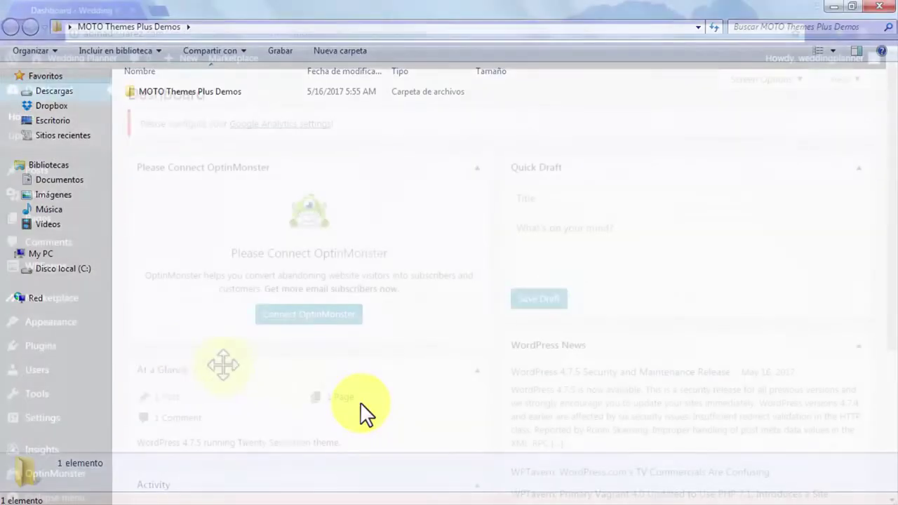
In the WordPress admin of the Wedding Planner site, open the form for uploading a theme in .zip format.
mouse_move(51, 327)
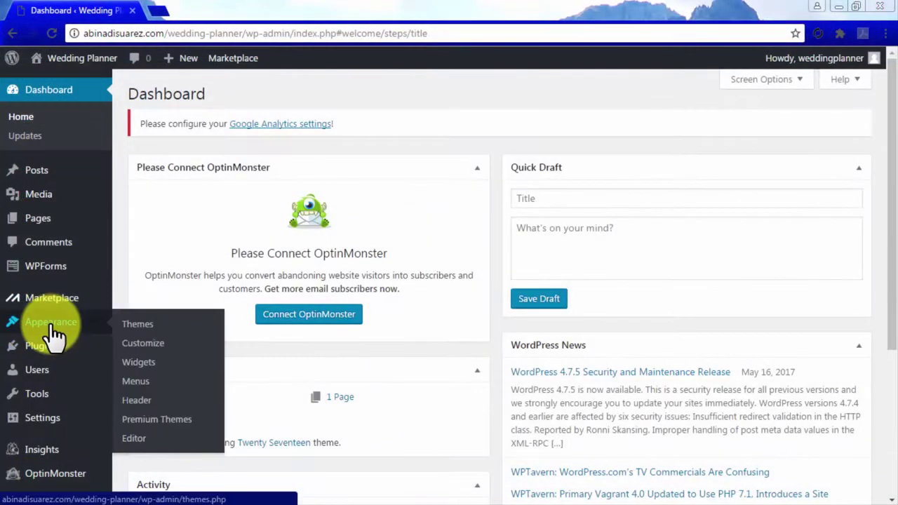
left_click(140, 324)
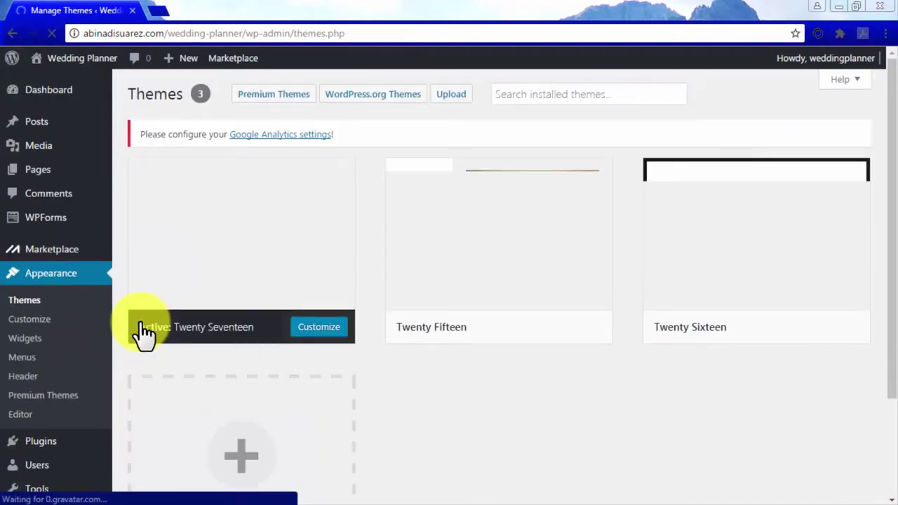
mouse_move(246, 273)
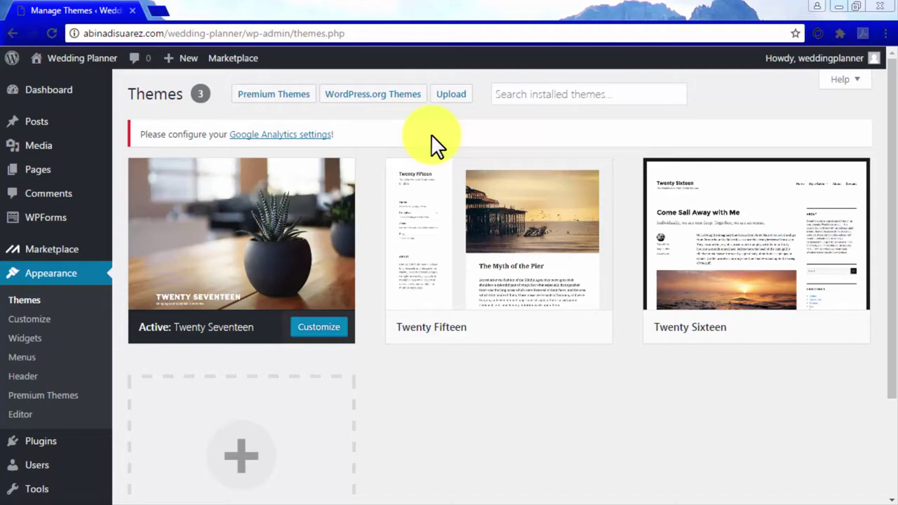
left_click(449, 96)
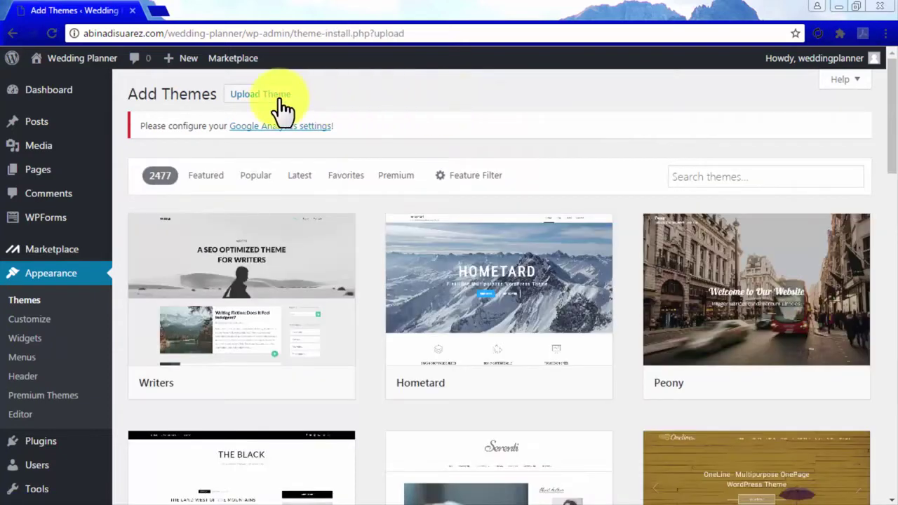
left_click(277, 101)
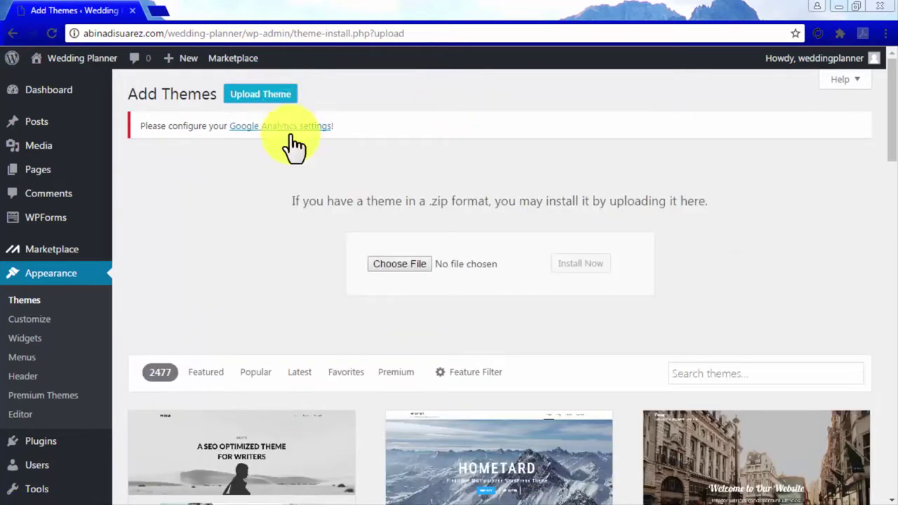
Install the theme from moto.zip in the extracted MOTO Themes Plus Demos folder and activate it.
left_click(386, 270)
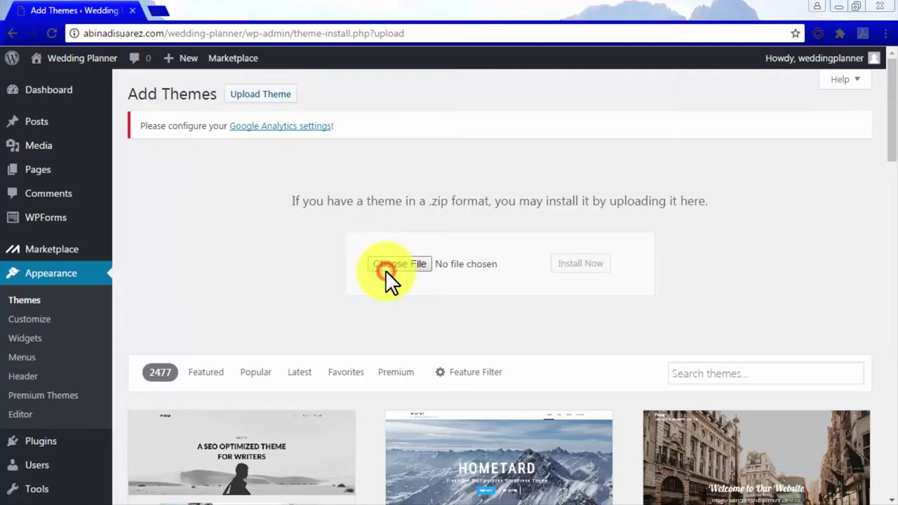
left_click_drag(468, 274, 471, 300)
double_click(318, 320)
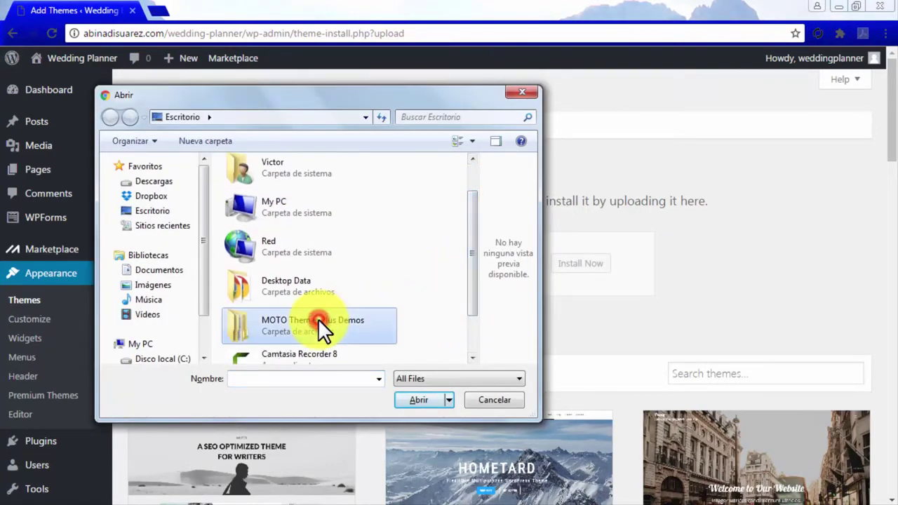
left_click(304, 185)
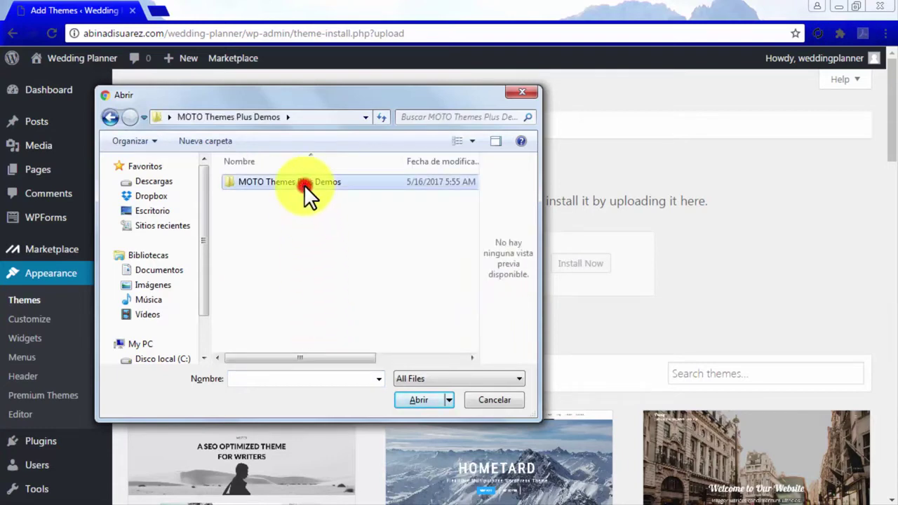
double_click(304, 185)
left_click(304, 184)
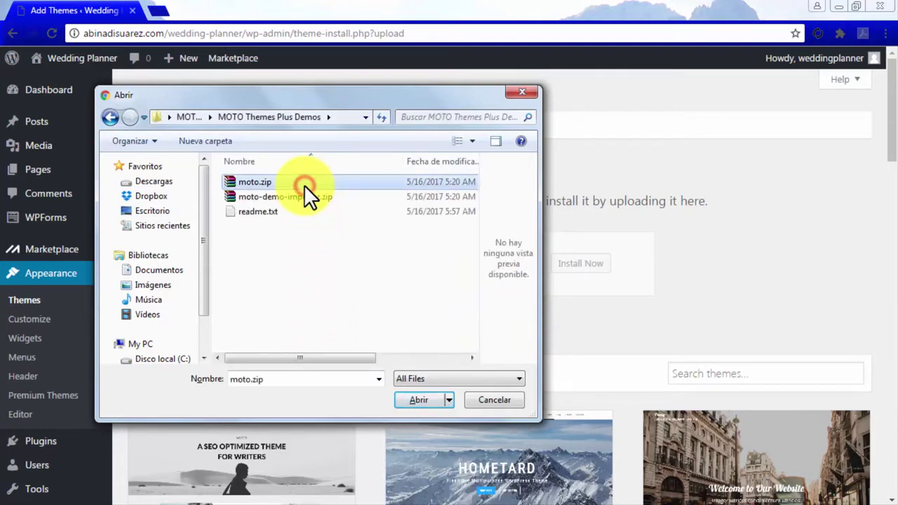
left_click(412, 400)
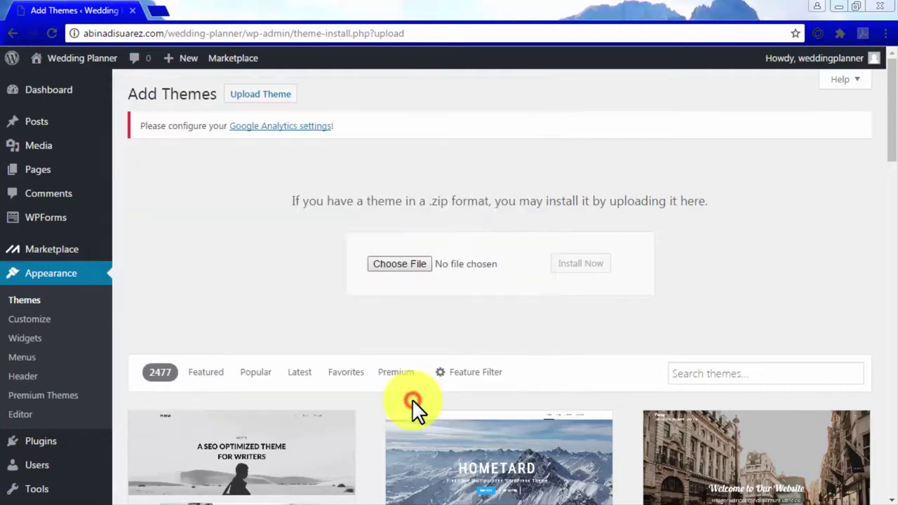
left_click(577, 267)
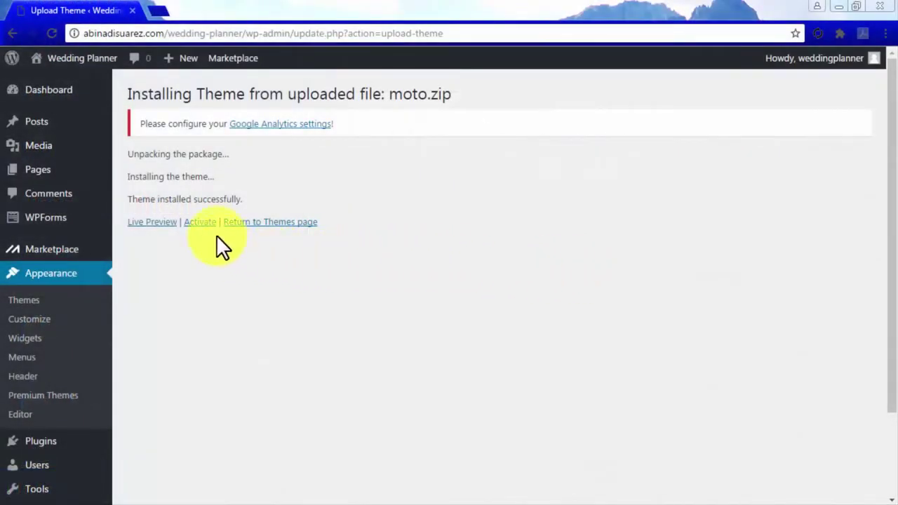
left_click(203, 222)
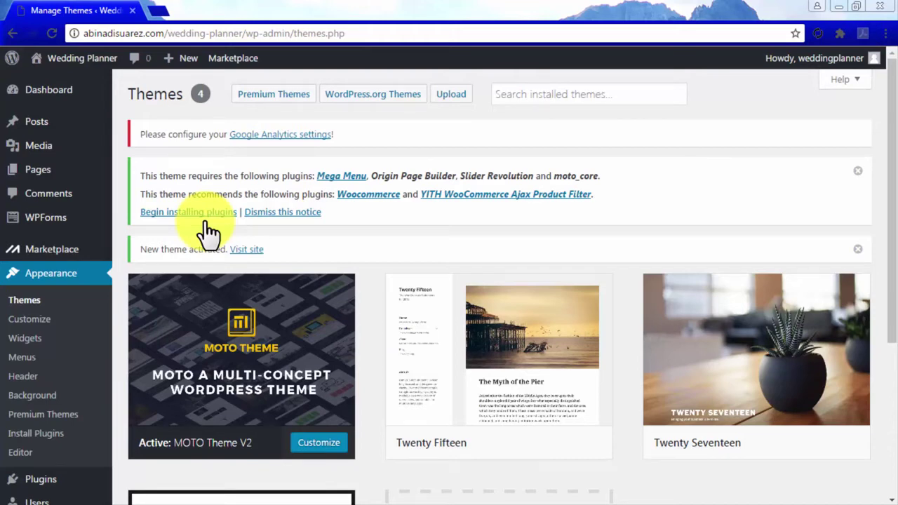
Bulk-install all required and recommended plugins for the theme.
left_click(205, 212)
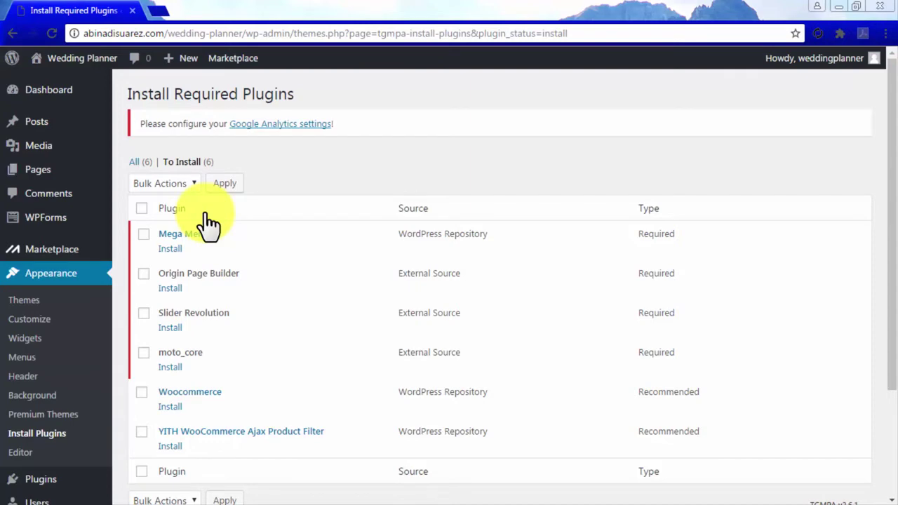
left_click(143, 209)
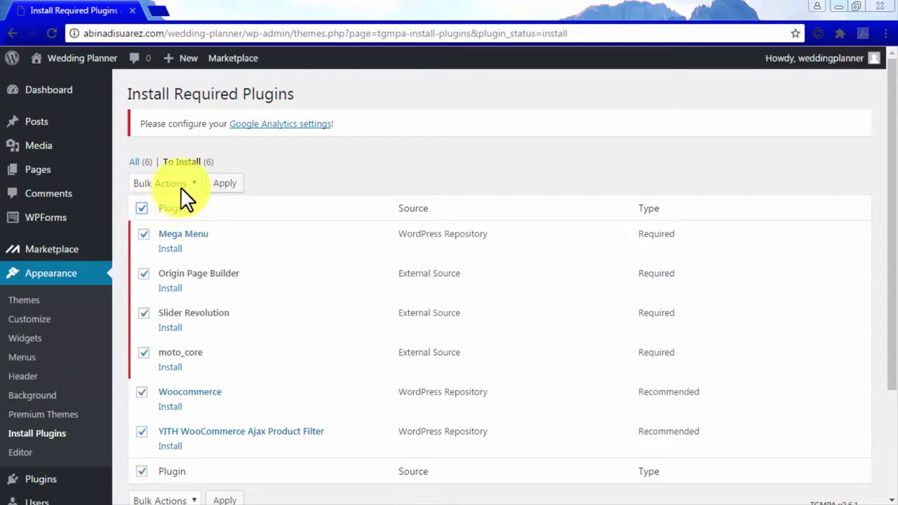
left_click(183, 185)
left_click(164, 212)
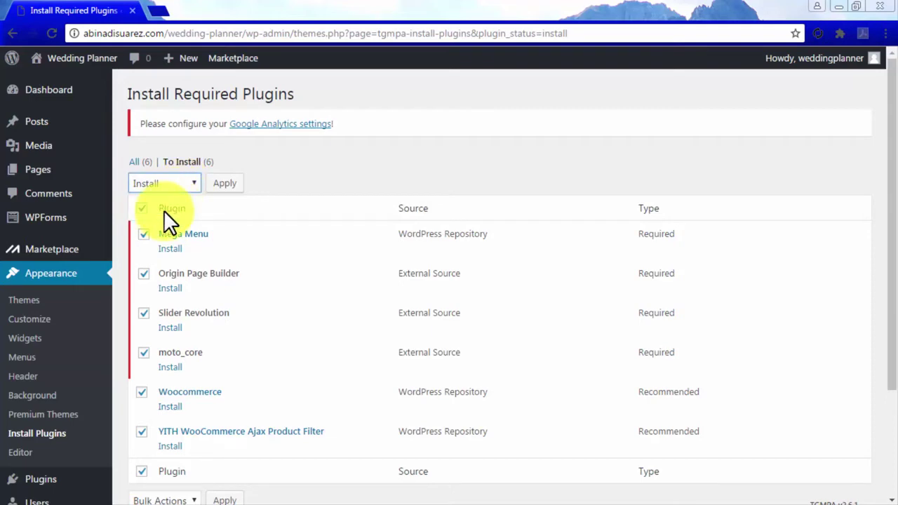
left_click(225, 184)
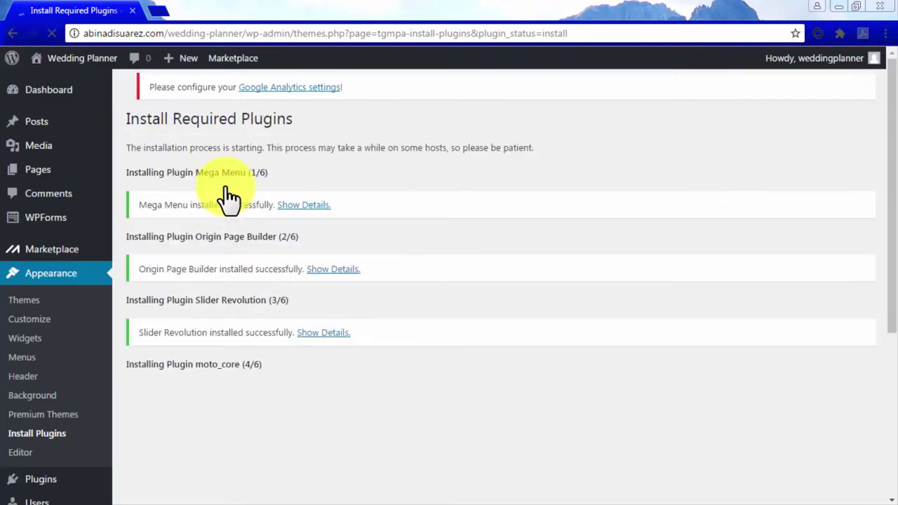
Return to the required plugins installer and bulk-activate all of the theme's installed plugins.
scroll(226, 201, "down", 2)
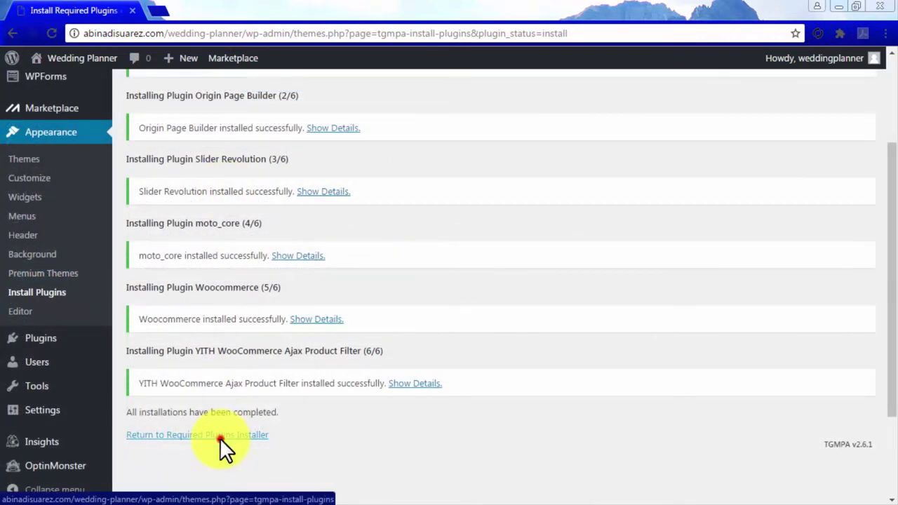
left_click(220, 436)
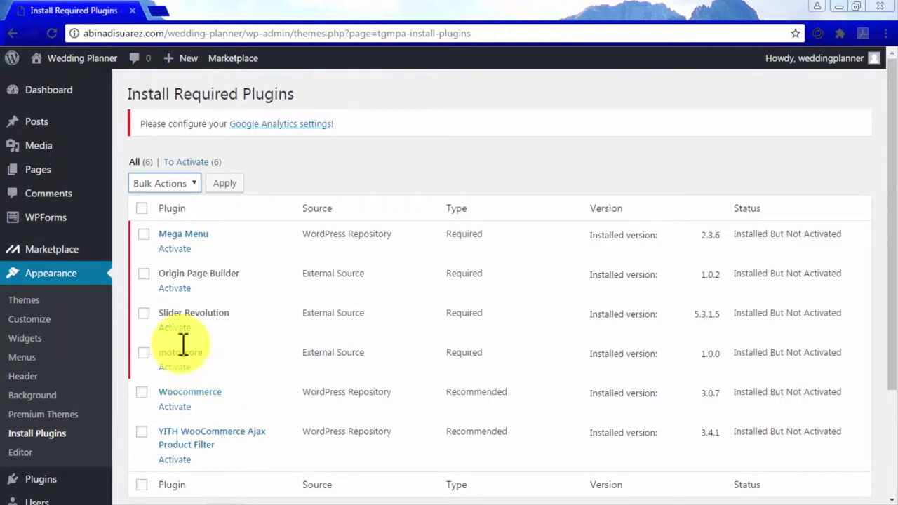
left_click(143, 208)
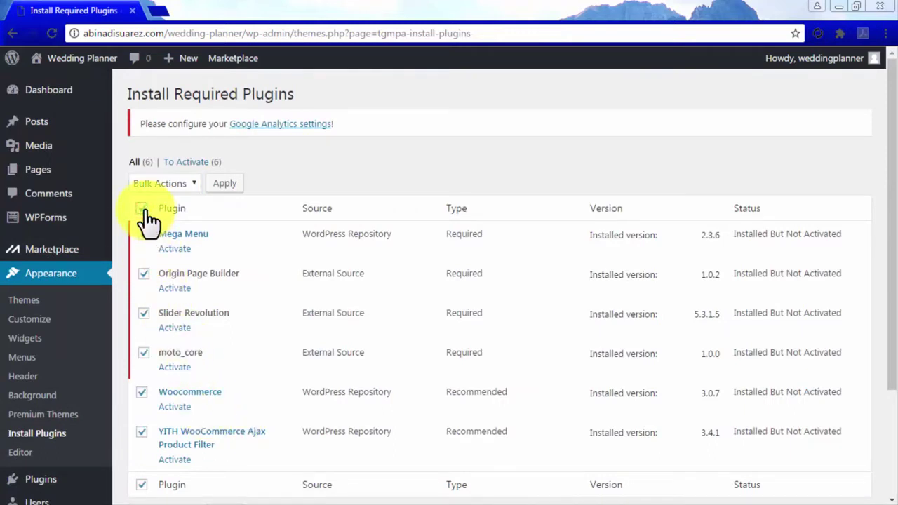
left_click(189, 185)
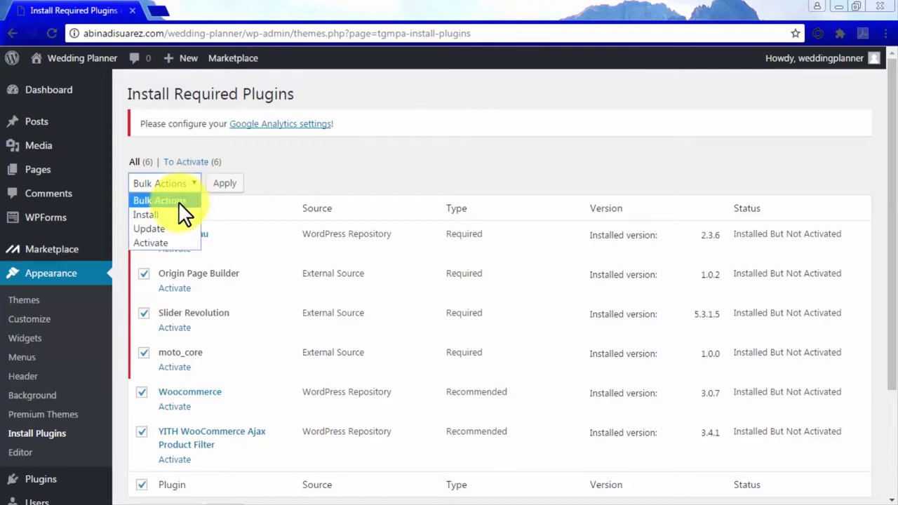
left_click(156, 239)
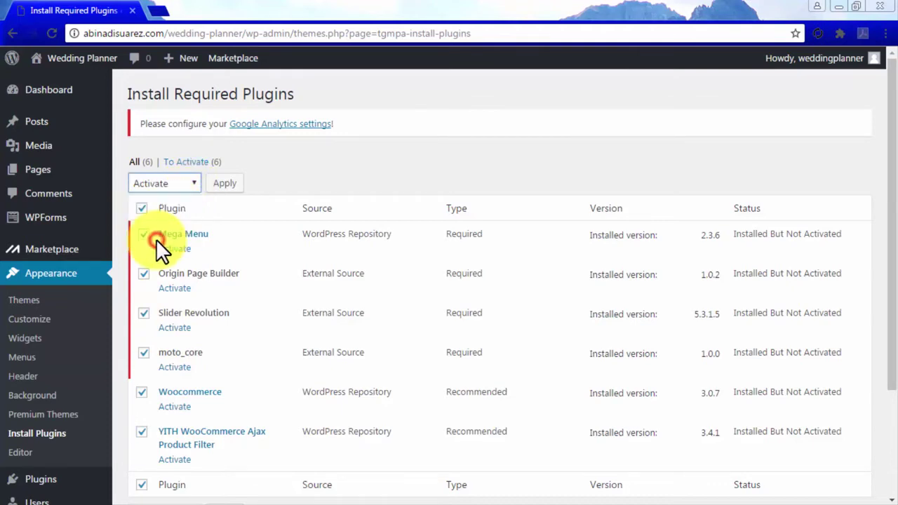
left_click(225, 186)
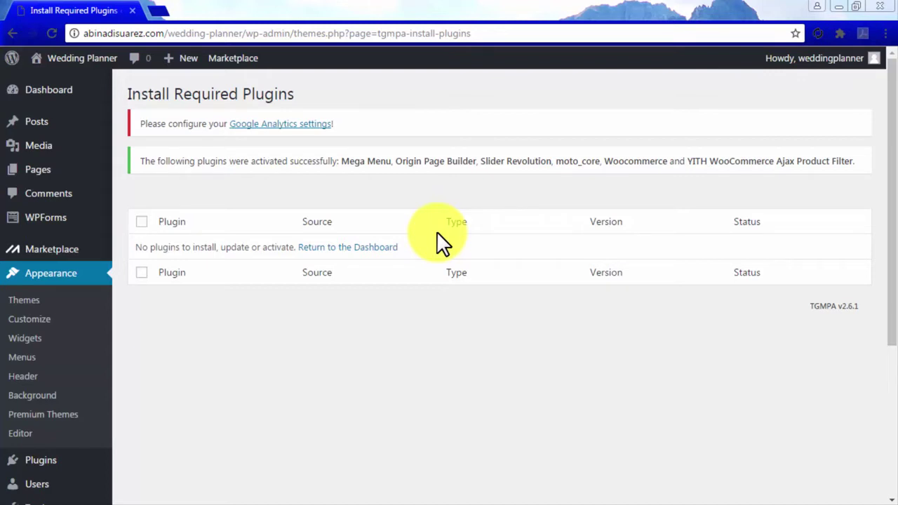
Upload moto-demo-importer.zip as a new plugin, install it and activate it.
mouse_move(53, 469)
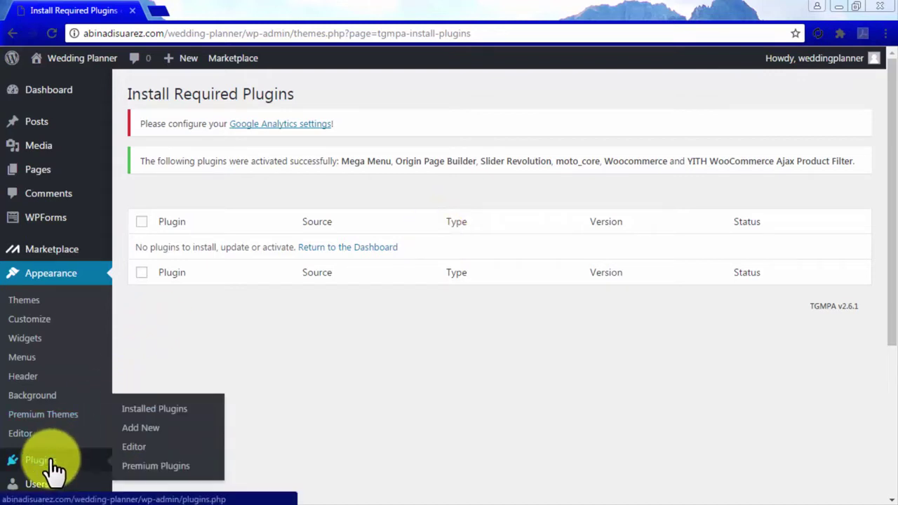
left_click(136, 429)
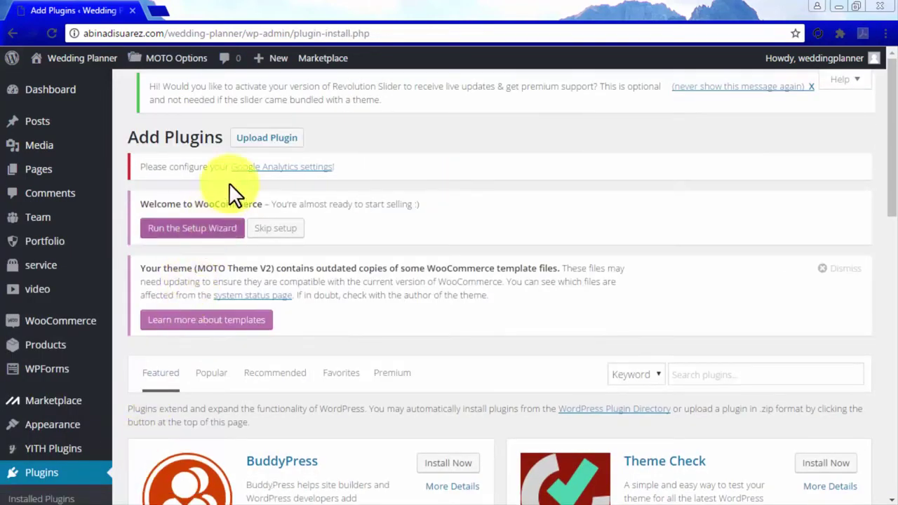
left_click(255, 136)
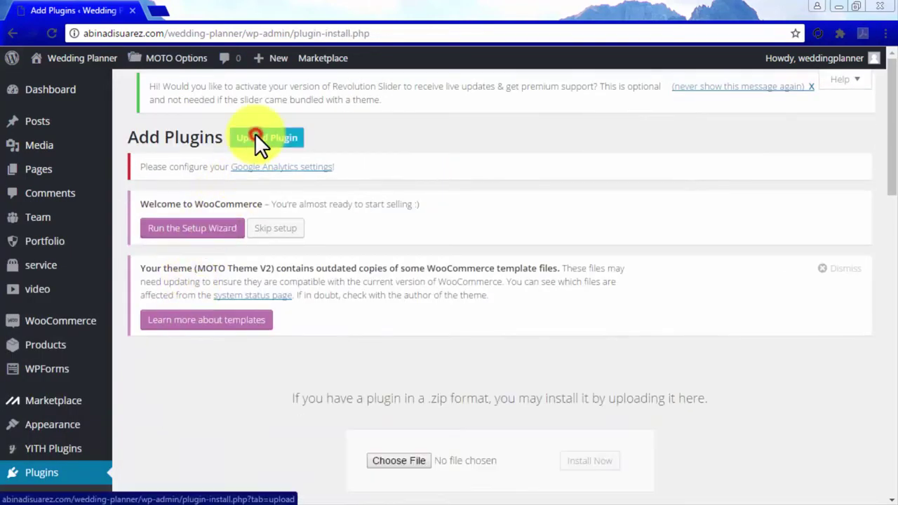
left_click(390, 460)
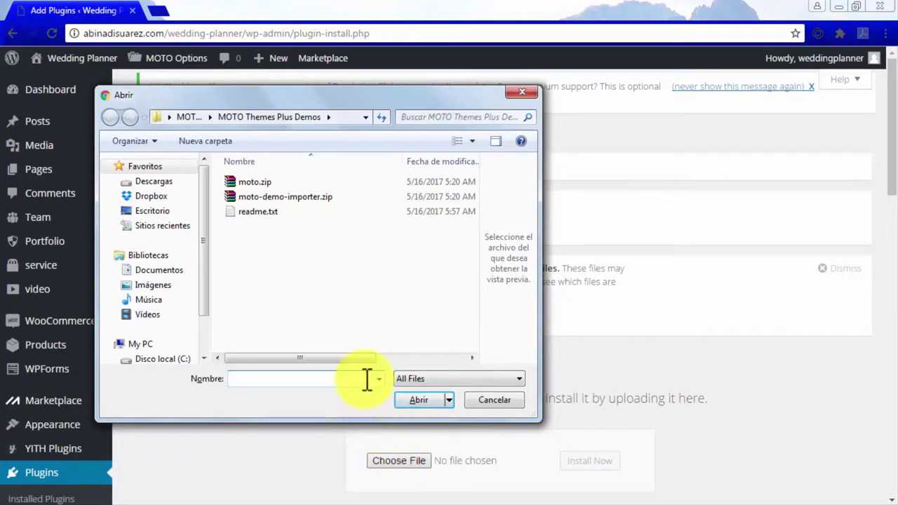
left_click(286, 195)
double_click(286, 195)
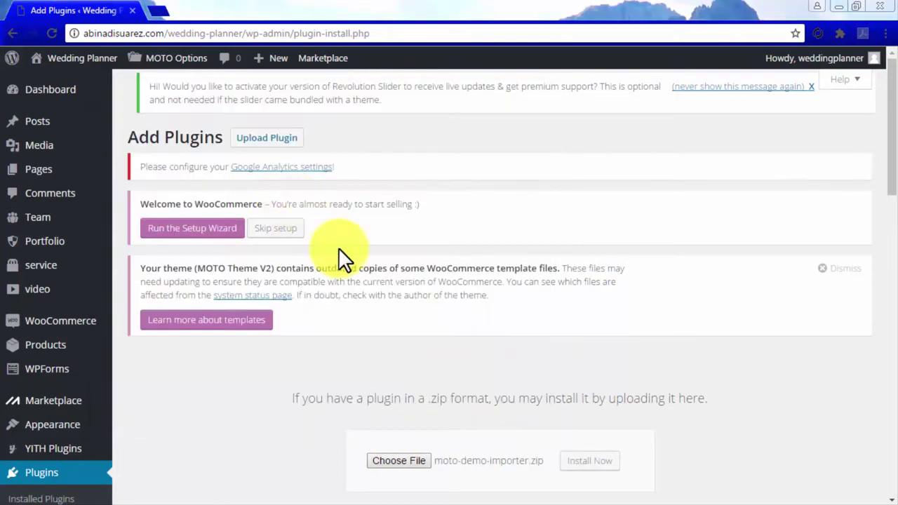
left_click(588, 461)
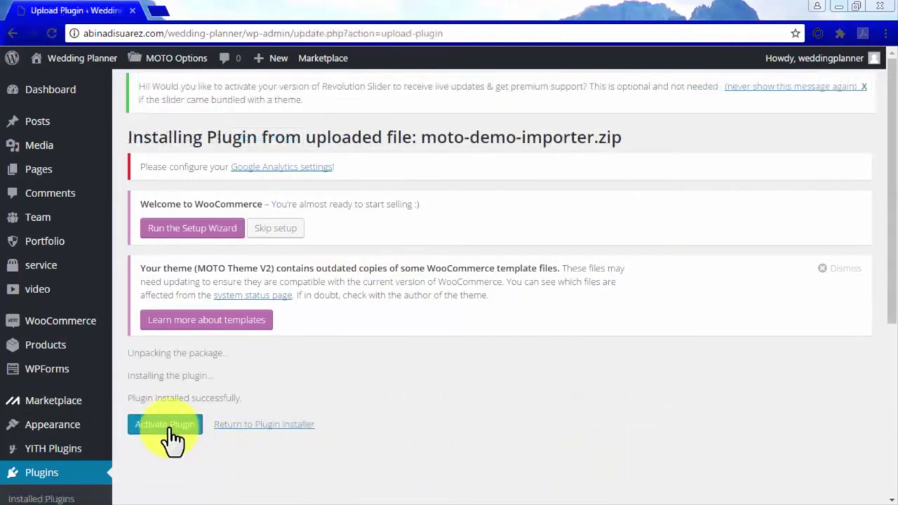
left_click(159, 424)
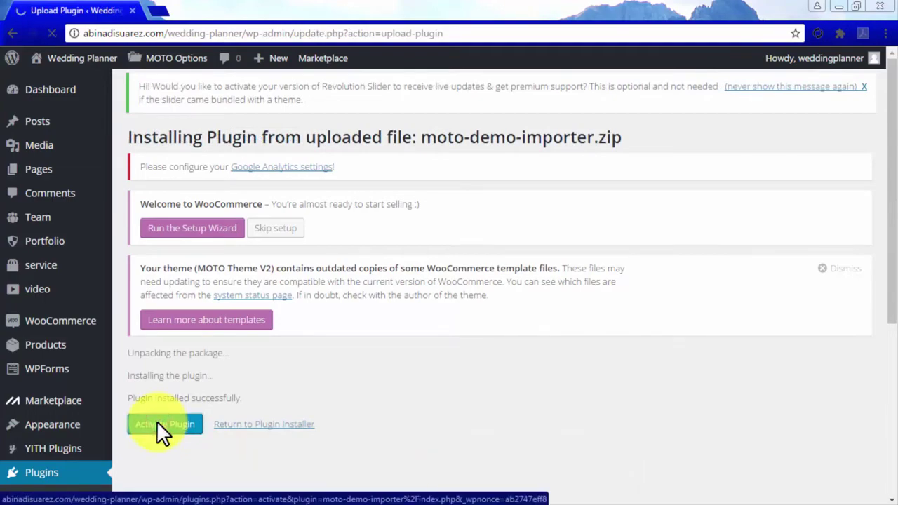
Open the Demo Importer page of the MOTO theme options from the installed plugins page.
scroll(495, 449, "down", 3)
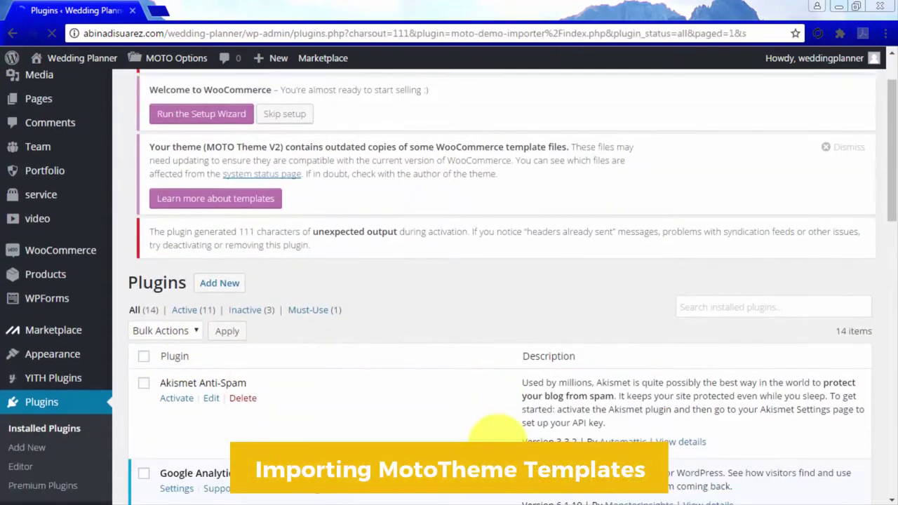
scroll(499, 453, "down", 1)
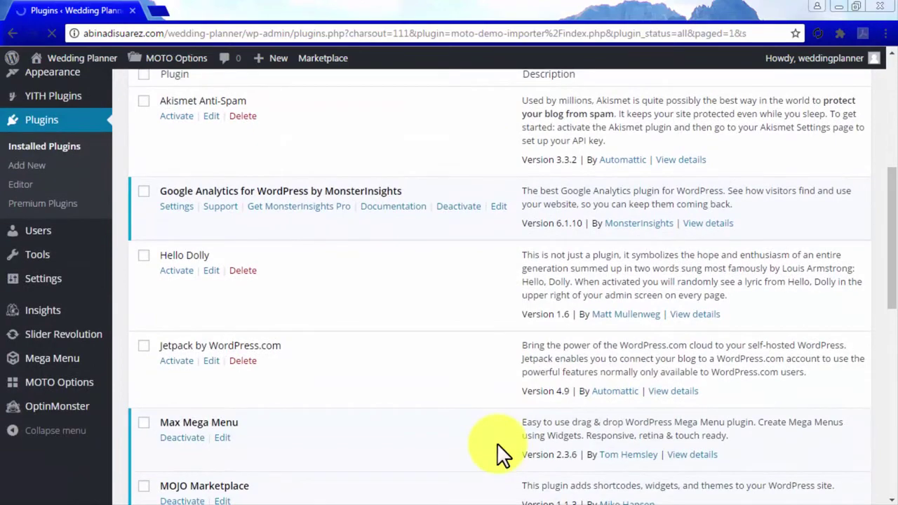
scroll(499, 453, "down", 3)
scroll(497, 443, "down", 1)
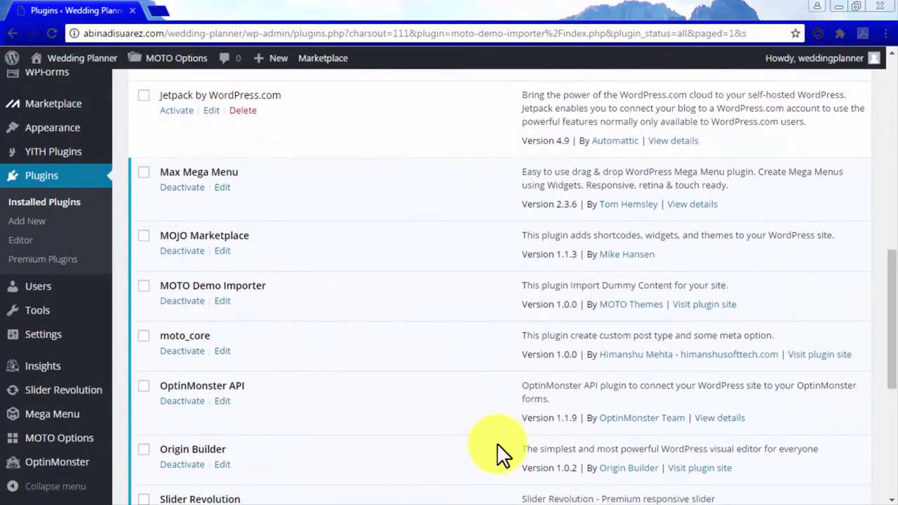
scroll(496, 443, "down", 3)
scroll(497, 443, "down", 2)
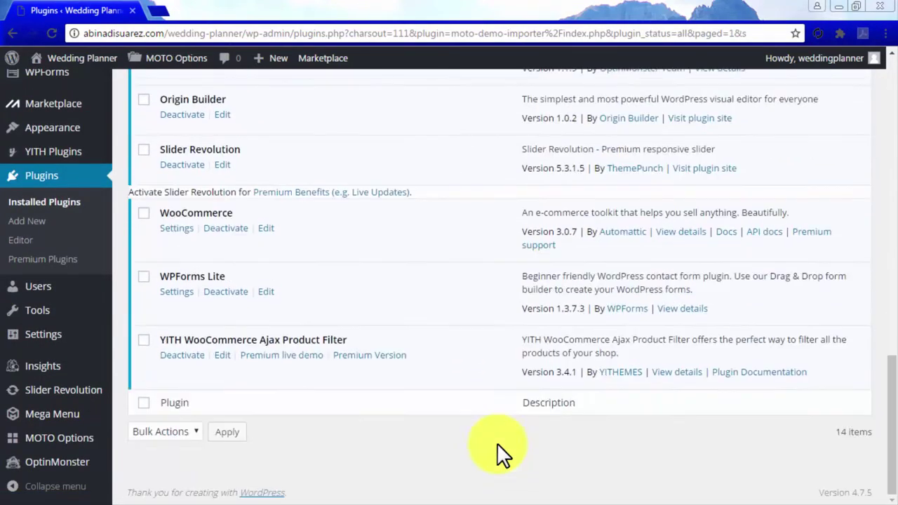
mouse_move(71, 442)
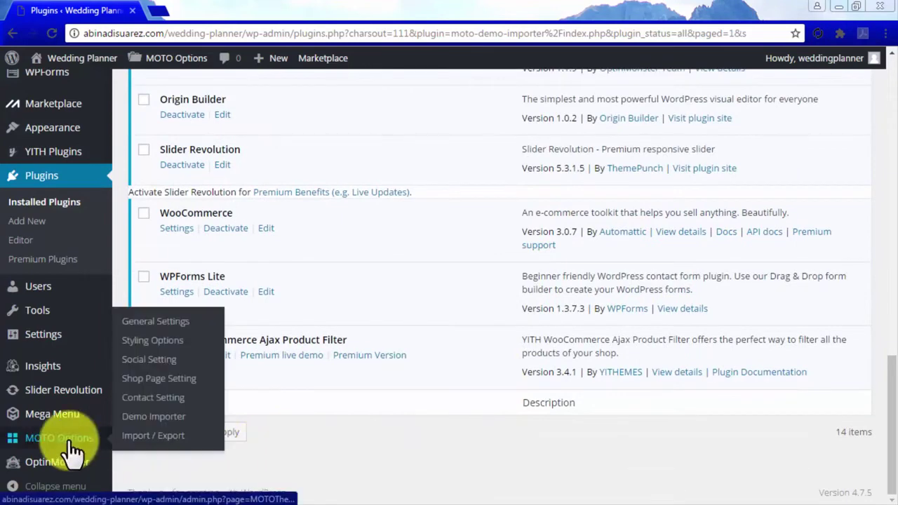
left_click(156, 416)
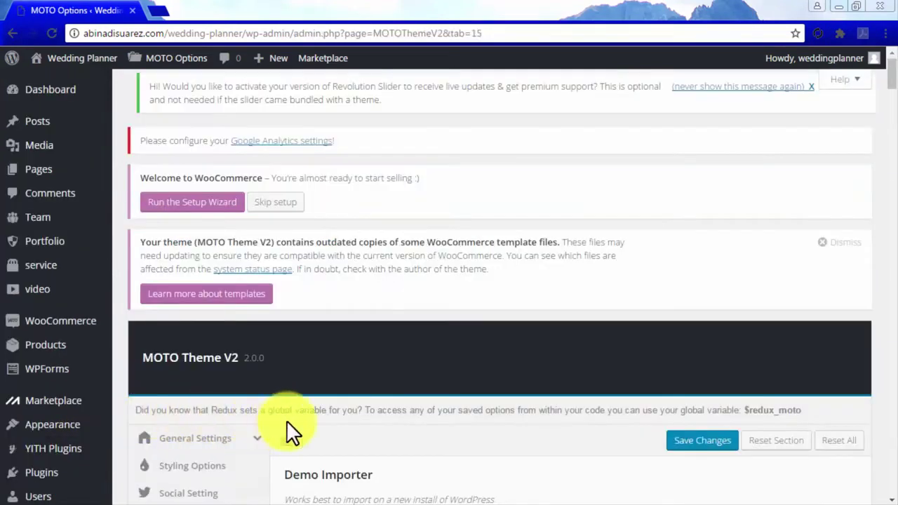
Find the Wedding Planner template among the theme demos and import its demo content.
scroll(362, 419, "down", 3)
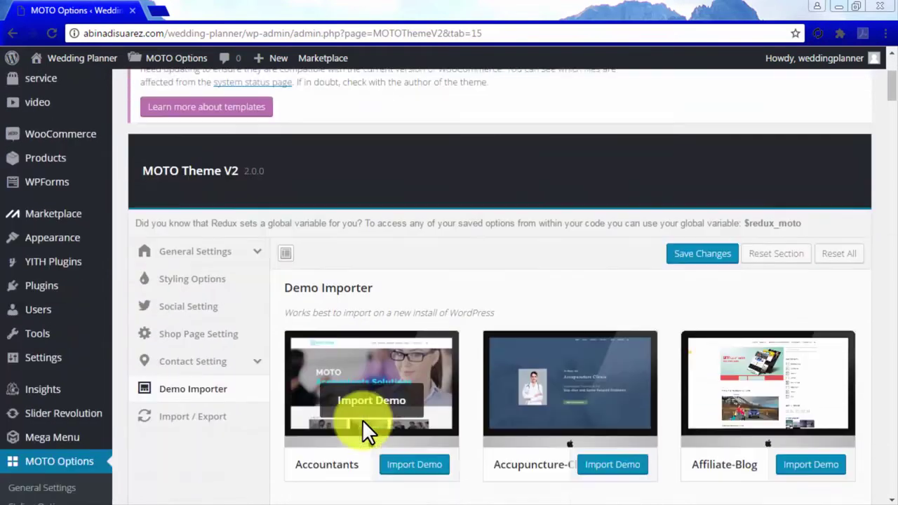
scroll(362, 420, "down", 2)
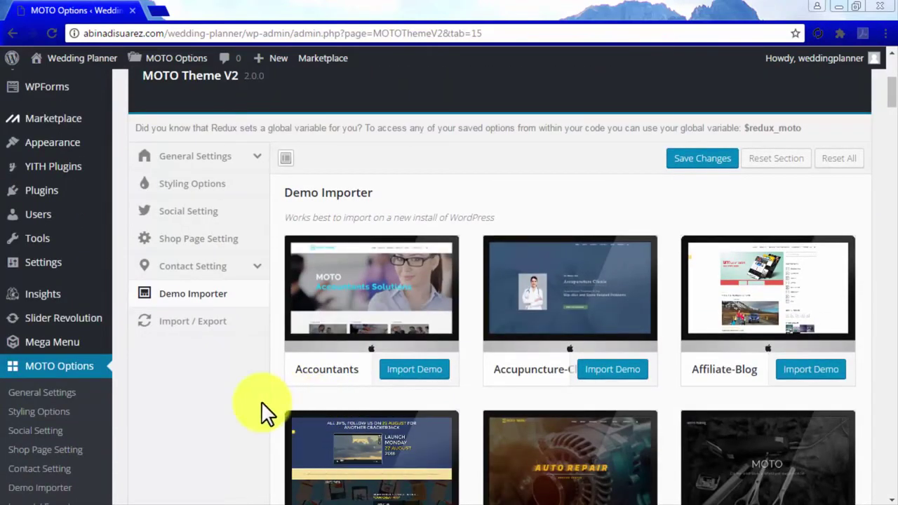
scroll(261, 401, "down", 1)
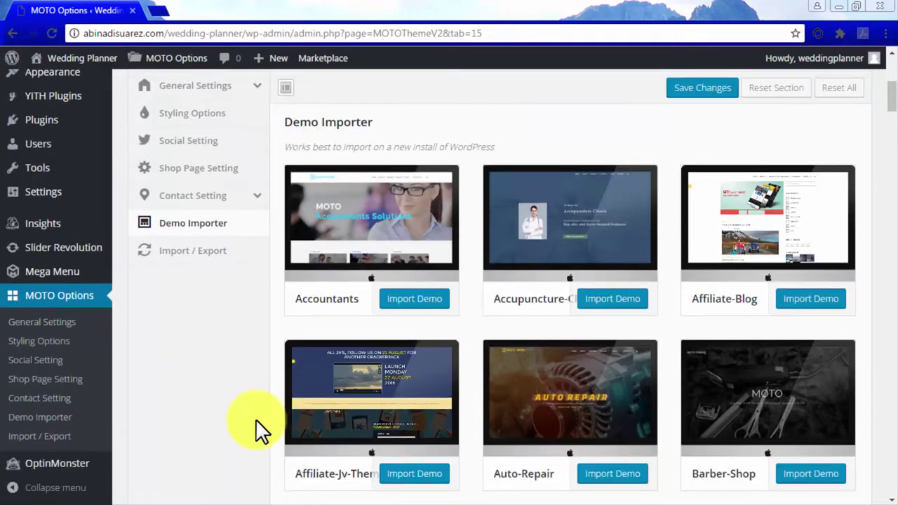
scroll(261, 401, "down", 1)
scroll(261, 411, "down", 2)
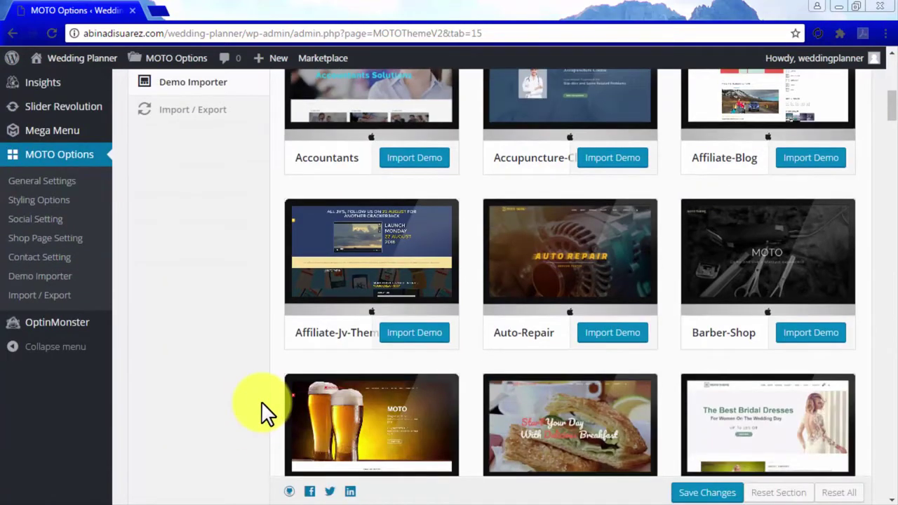
scroll(261, 411, "down", 2)
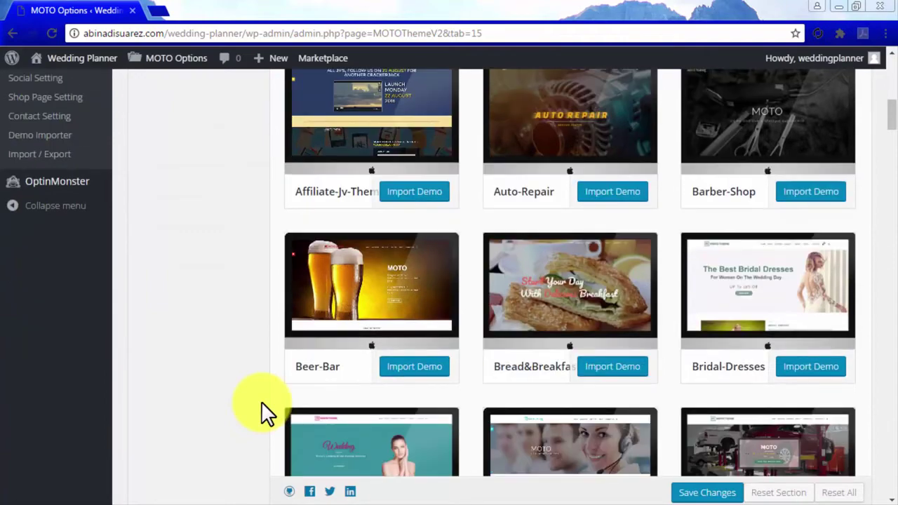
scroll(261, 404, "down", 2)
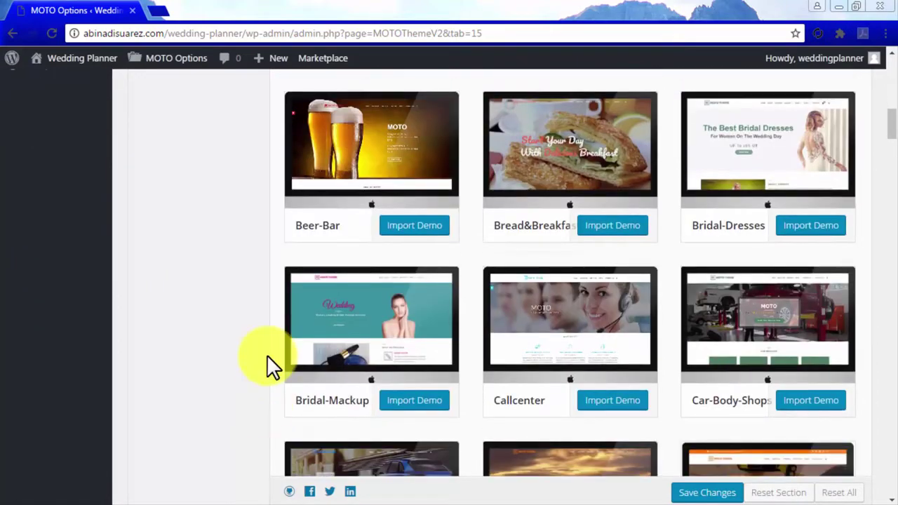
scroll(261, 404, "down", 2)
scroll(262, 406, "down", 3)
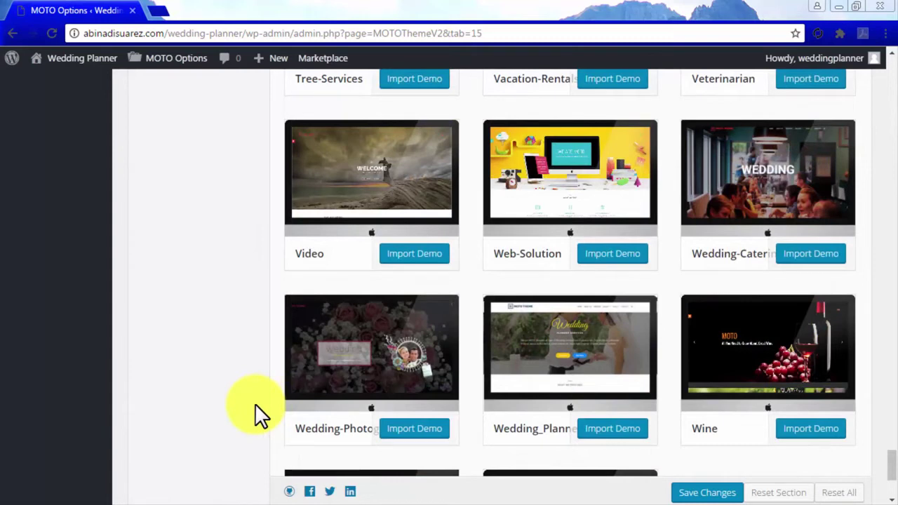
left_click(608, 431)
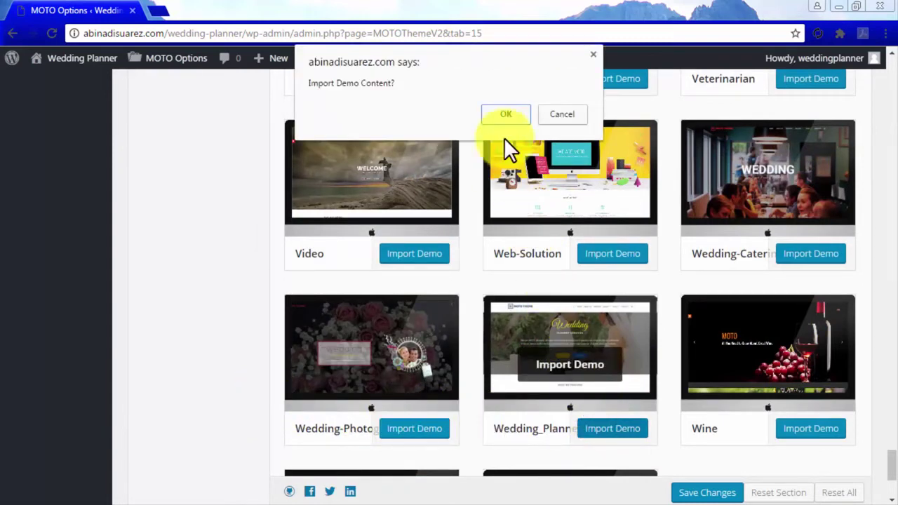
left_click(500, 115)
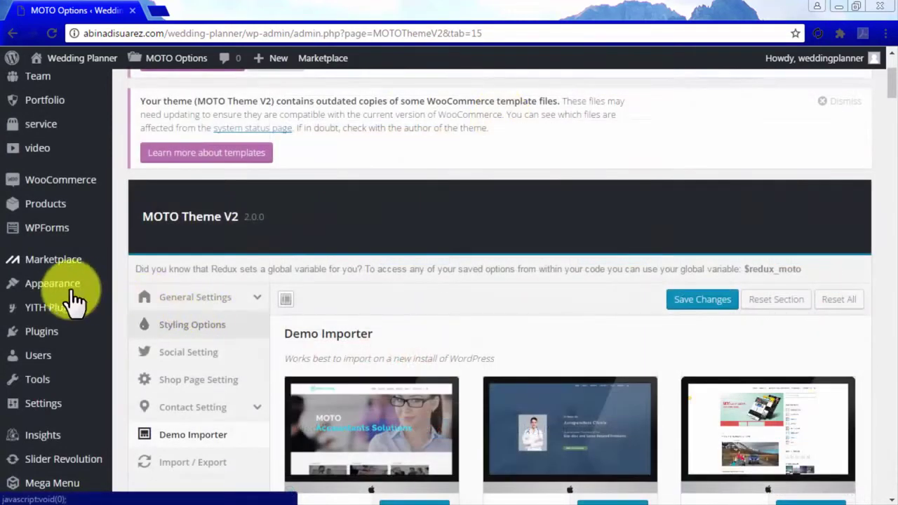
Open the site in the theme customizer, examine the home page preview from the hero slider to the contact form, and close it.
mouse_move(51, 292)
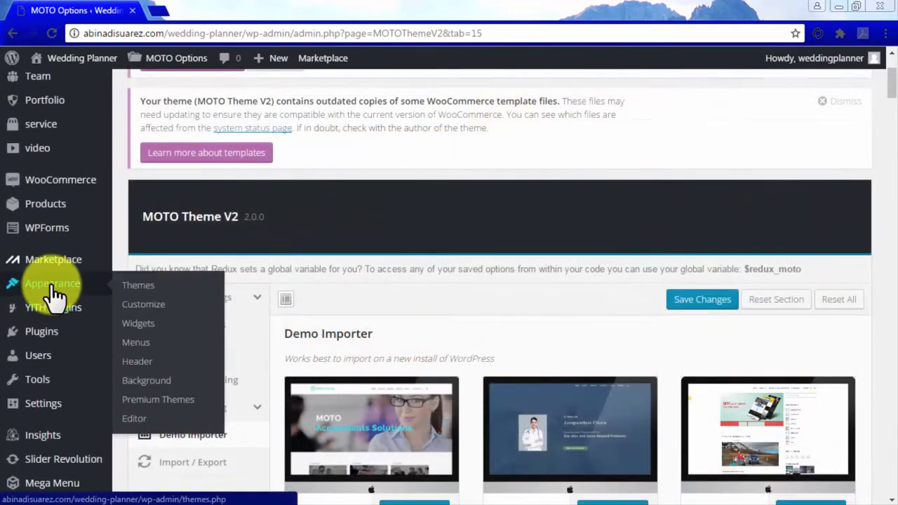
left_click(140, 299)
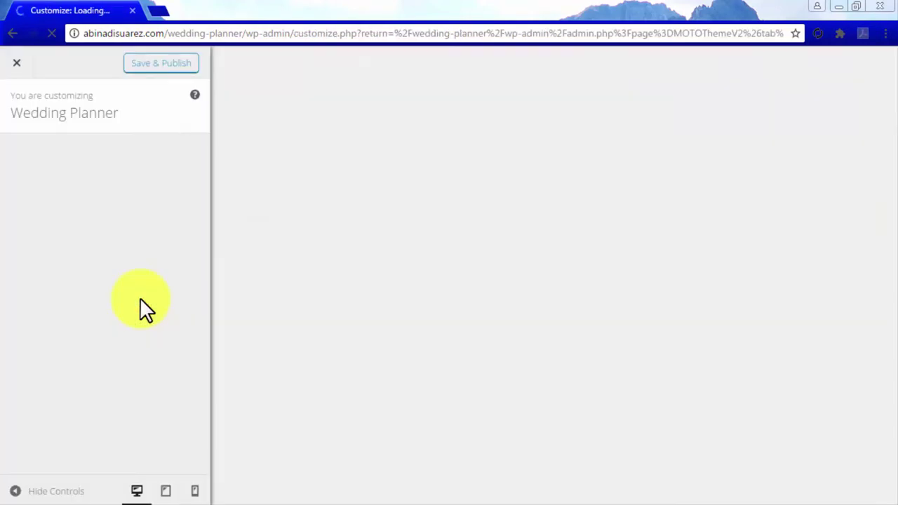
scroll(331, 305, "down", 1)
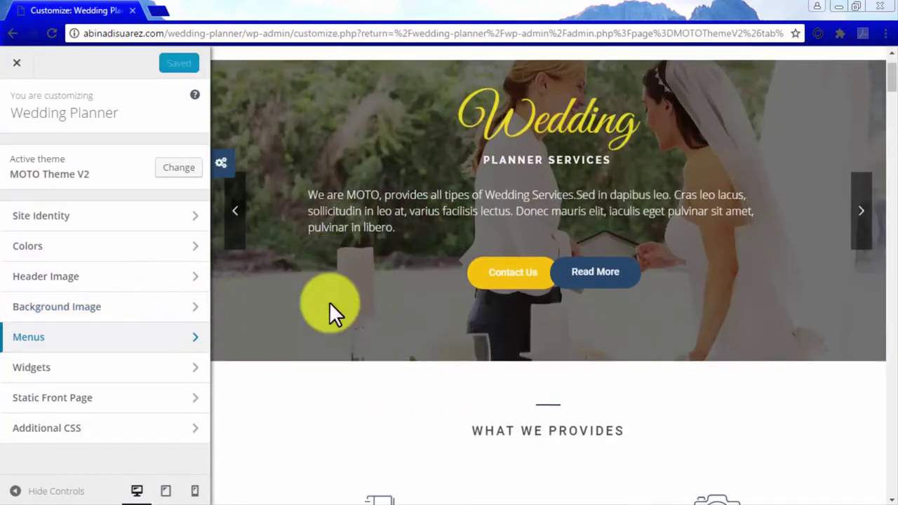
scroll(329, 301, "down", 2)
scroll(329, 302, "down", 7)
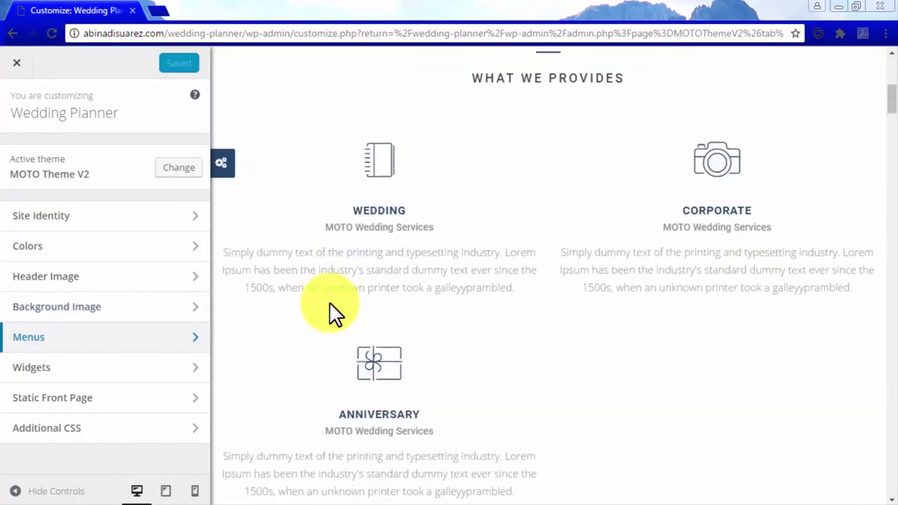
scroll(329, 302, "down", 9)
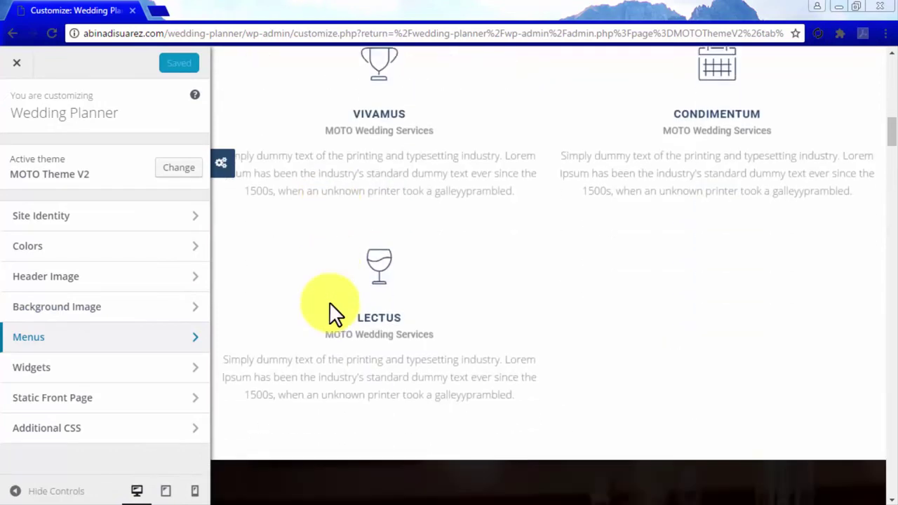
scroll(329, 302, "down", 9)
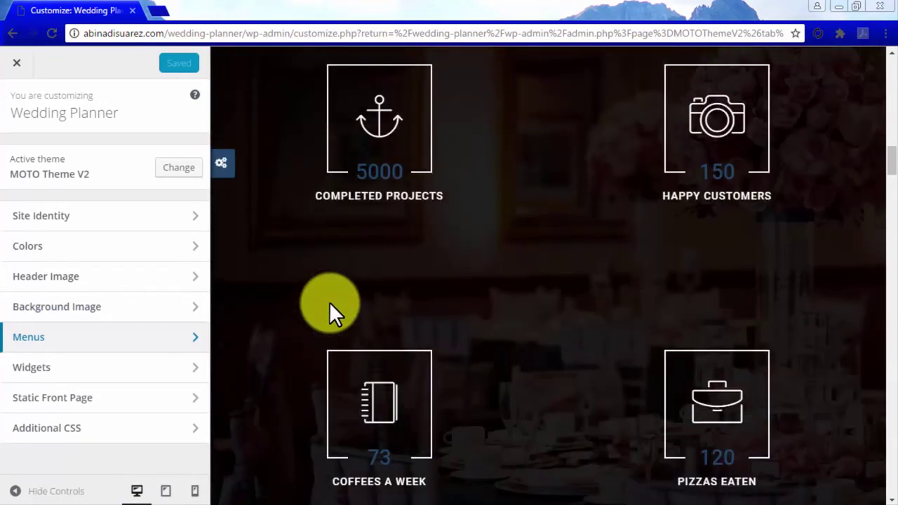
scroll(329, 302, "down", 10)
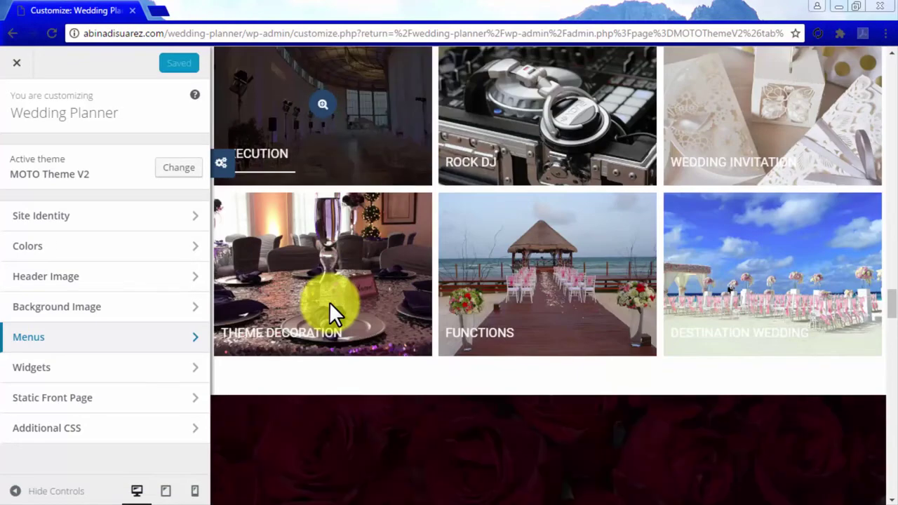
scroll(330, 302, "down", 6)
scroll(329, 302, "down", 10)
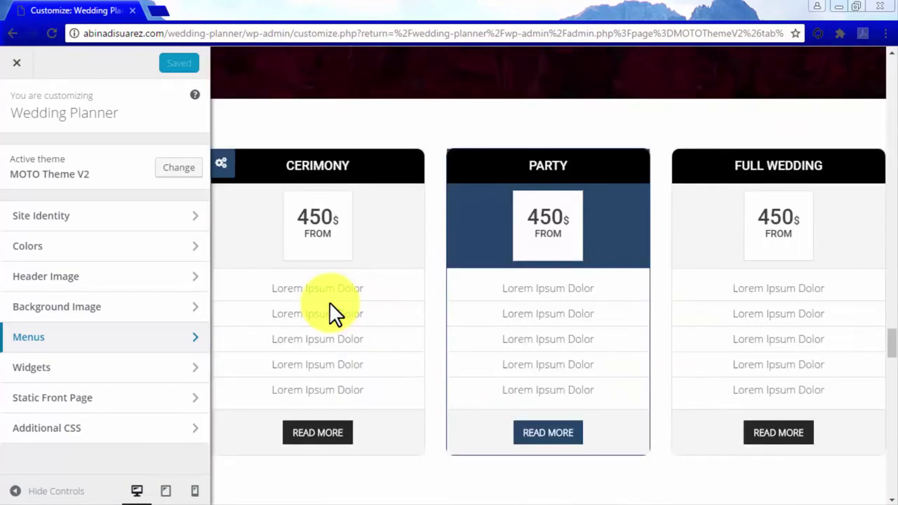
scroll(329, 302, "down", 10)
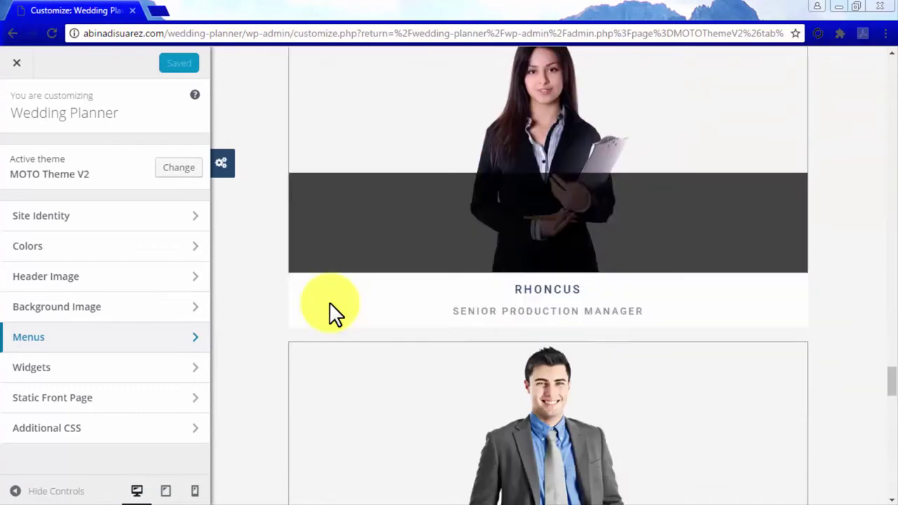
scroll(329, 302, "down", 5)
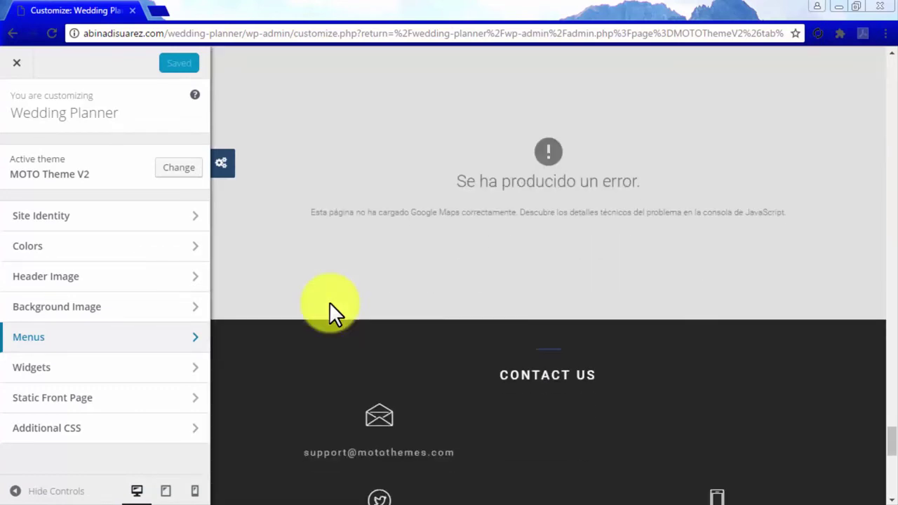
scroll(330, 302, "down", 3)
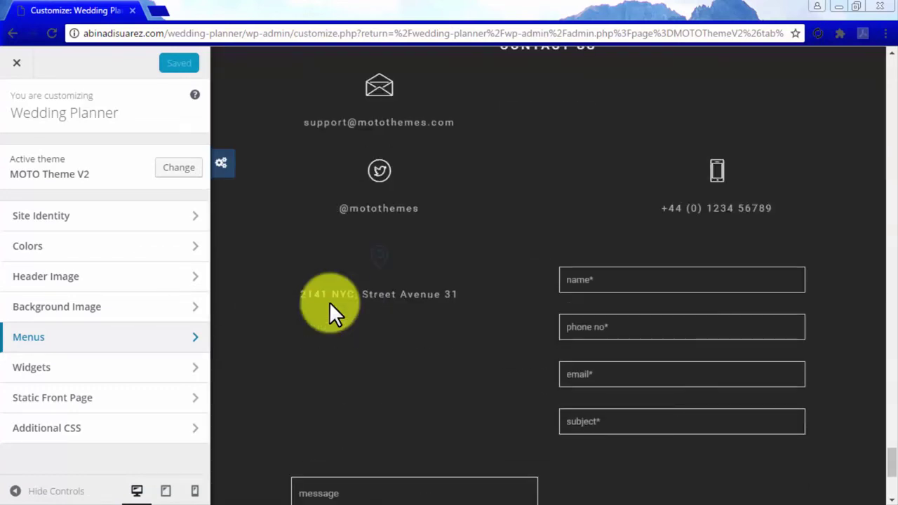
scroll(329, 302, "up", 1)
scroll(329, 302, "up", 1)
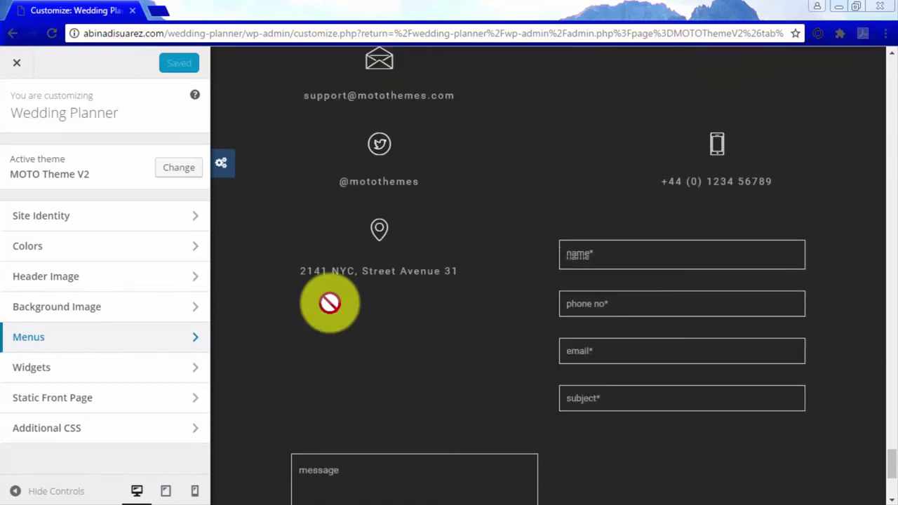
left_click(14, 67)
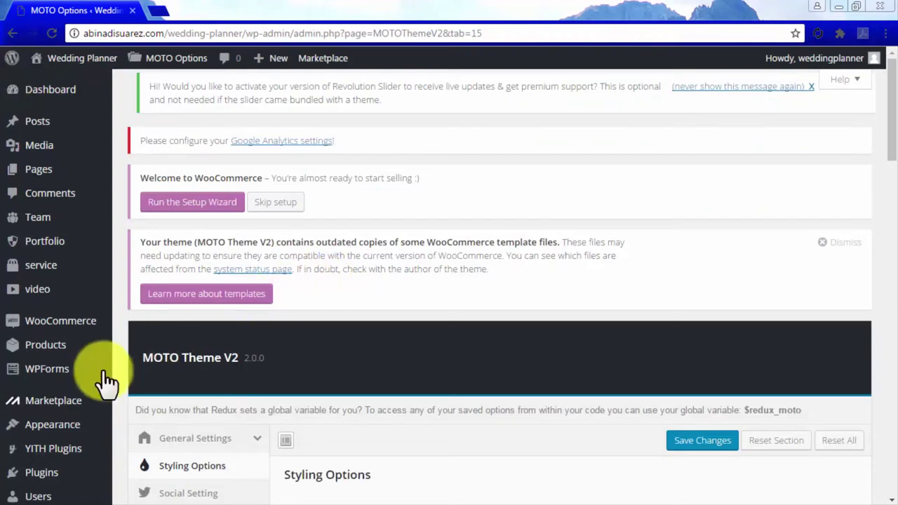
Enable Max Mega Menu for the site's Main Menu in the menu editor and save the mega menu settings.
mouse_move(34, 430)
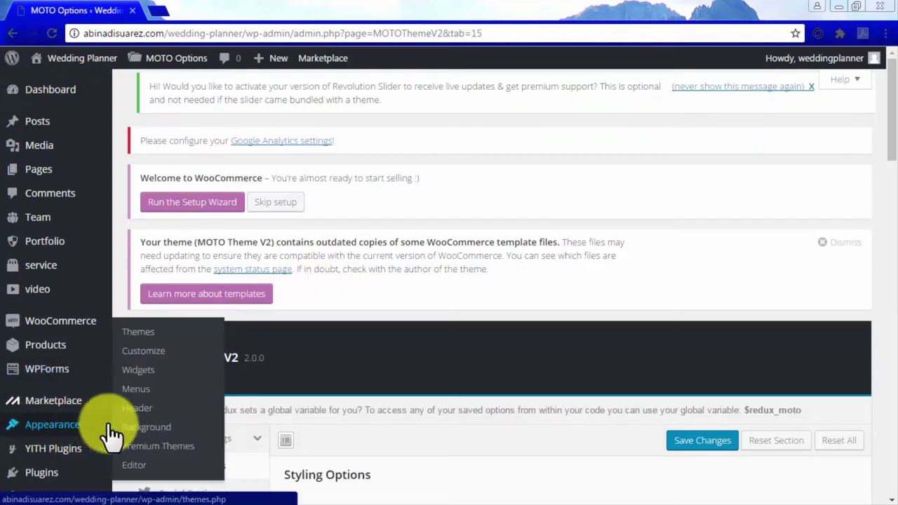
left_click(137, 388)
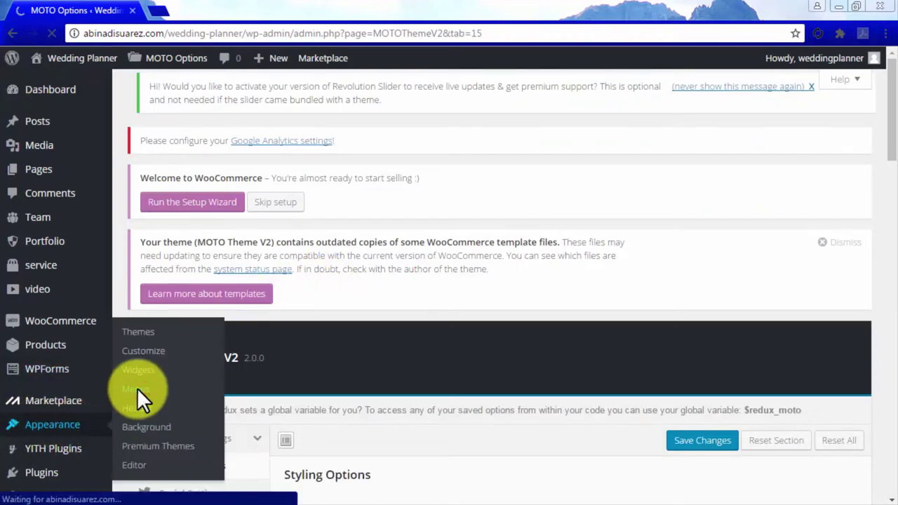
scroll(328, 388, "down", 3)
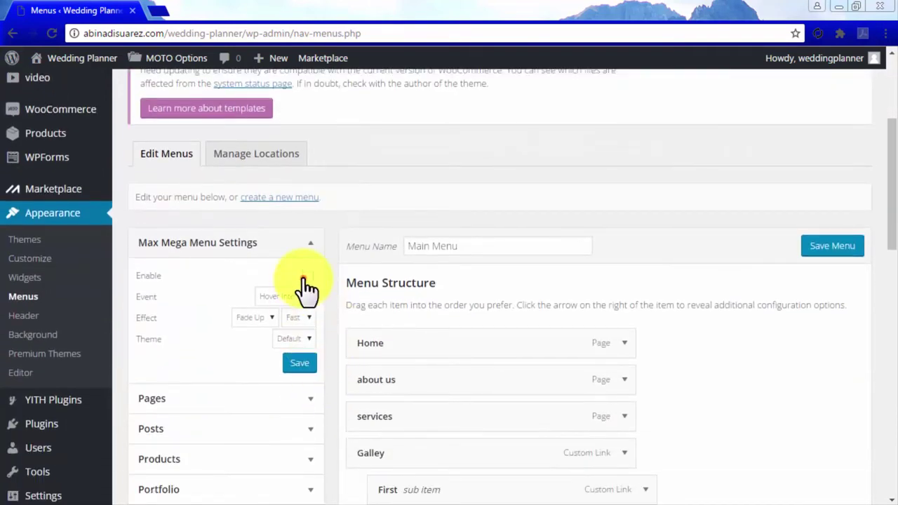
left_click(308, 277)
left_click(296, 362)
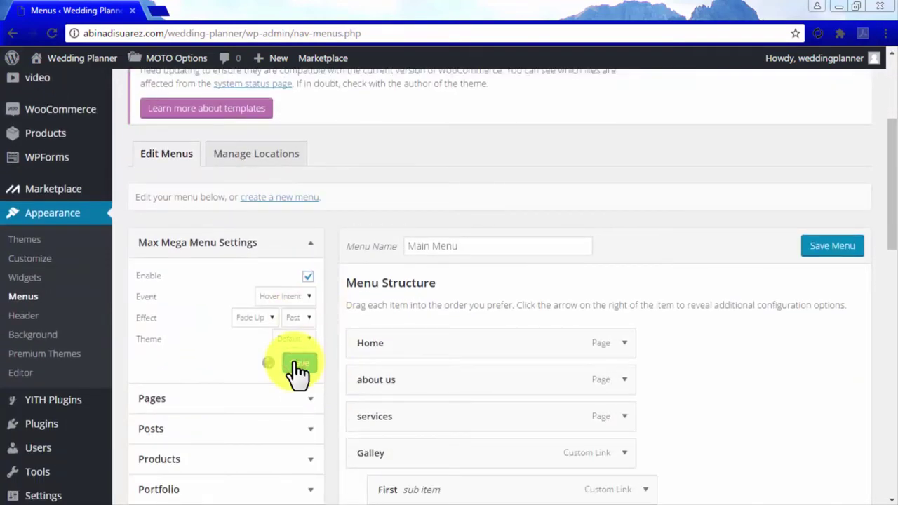
Open the Contact Setting page of the MOTO theme options from the menu editor.
scroll(325, 361, "down", 2)
scroll(325, 362, "down", 1)
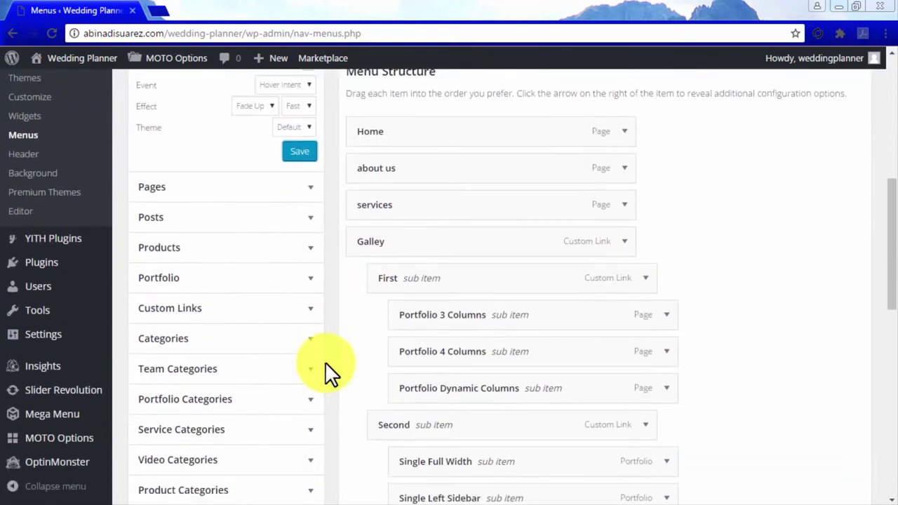
mouse_move(66, 446)
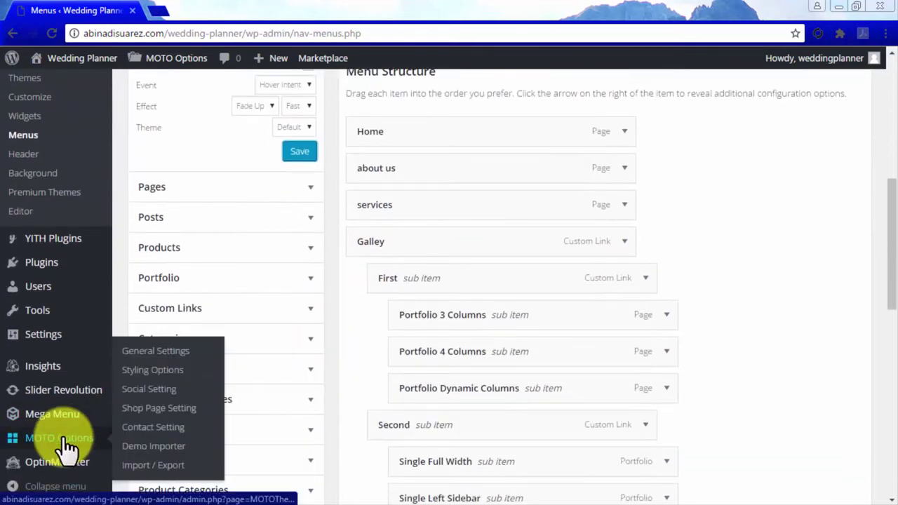
left_click(140, 429)
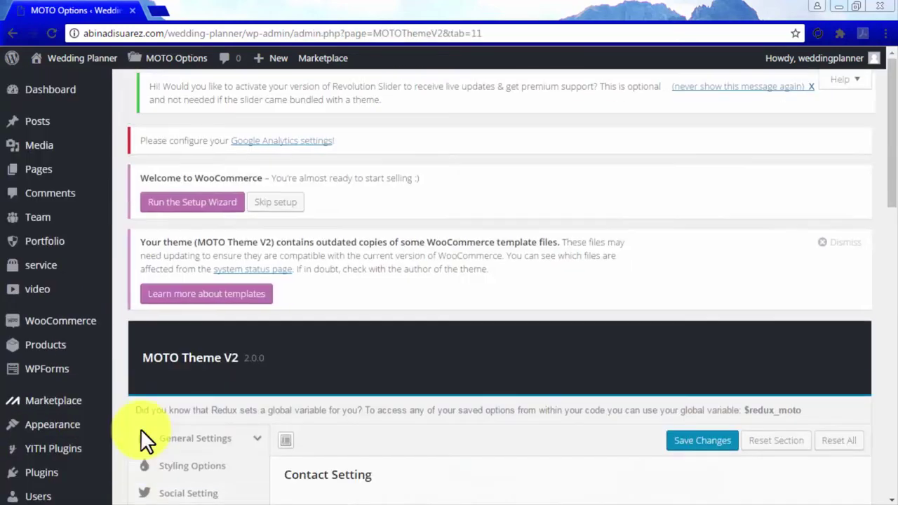
scroll(496, 427, "down", 3)
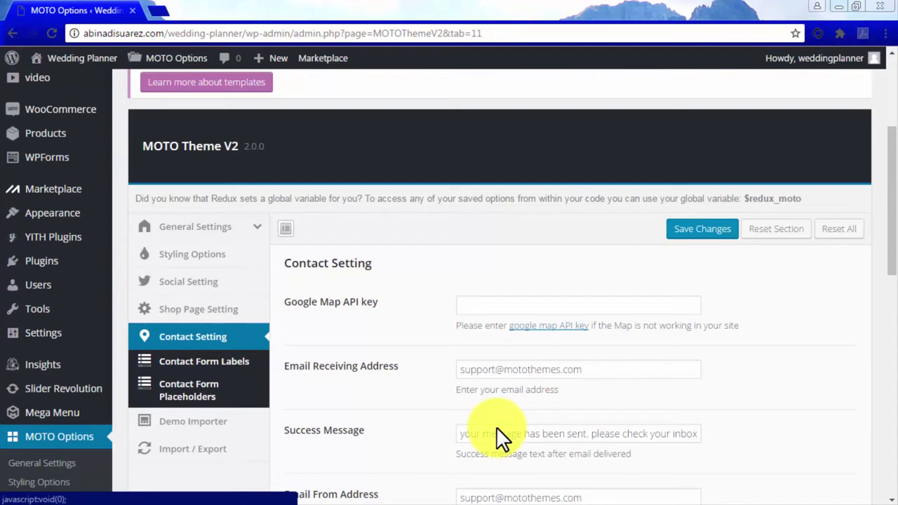
Follow the Google map API key link, create the project My Site Project with the terms accepted, and copy its API key.
left_click(535, 325)
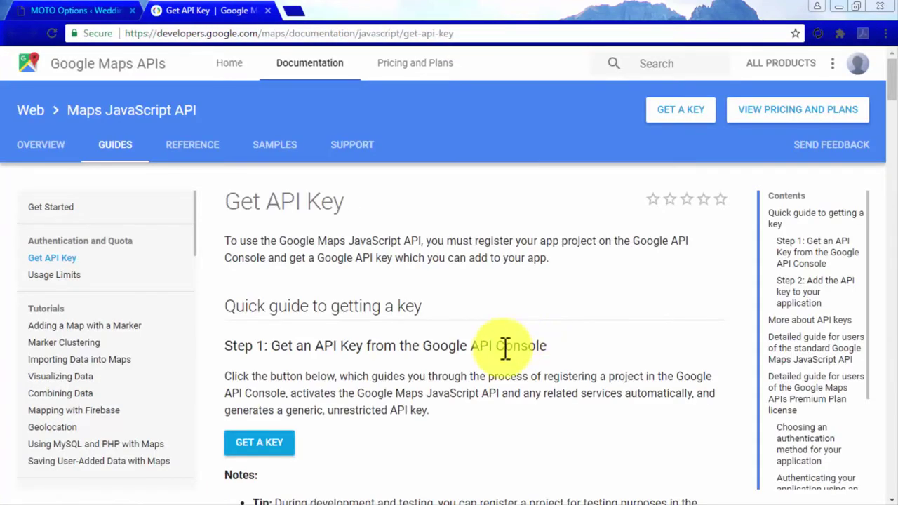
left_click(279, 449)
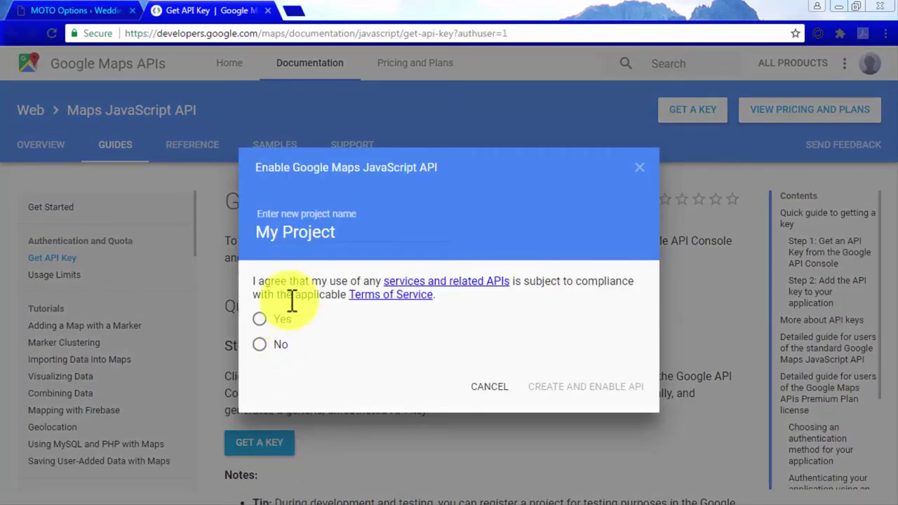
left_click(288, 235)
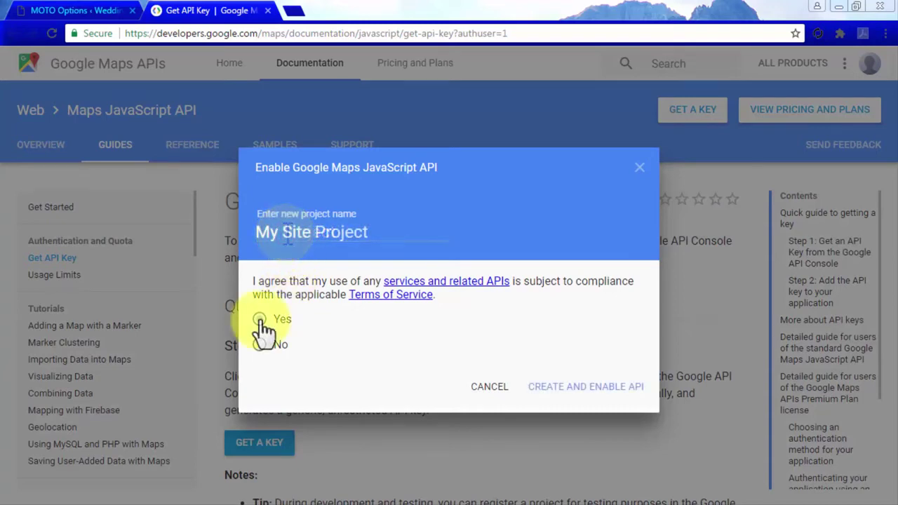
left_click(260, 319)
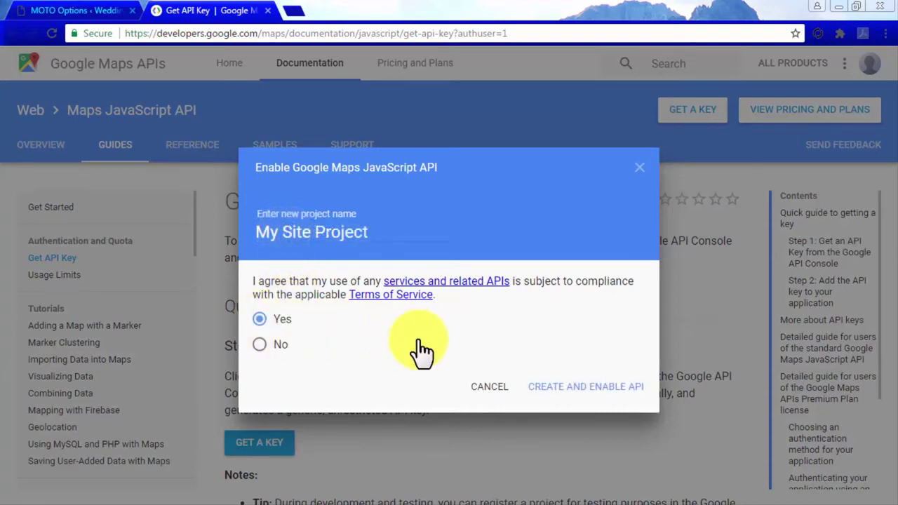
left_click(581, 386)
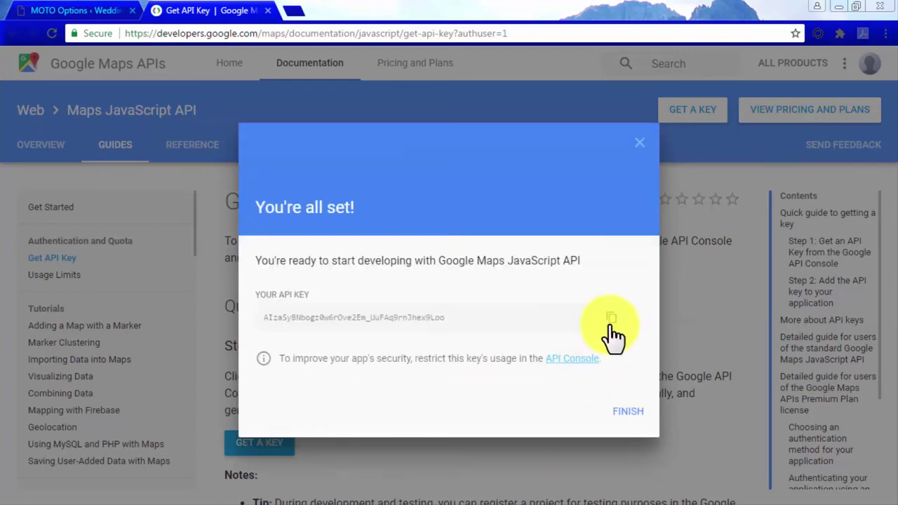
left_click(610, 324)
Paste the copied API key into the Google Map API key field of the theme's contact settings and save the changes.
left_click(96, 10)
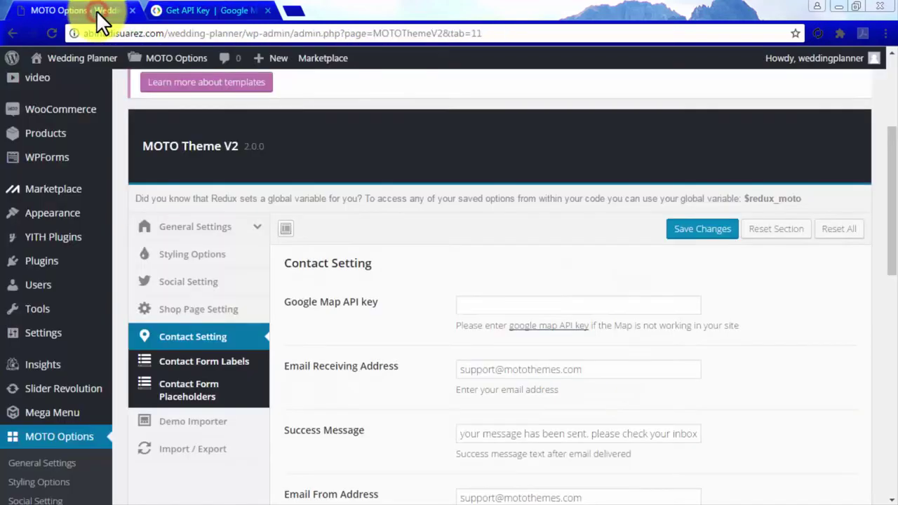
left_click(459, 305)
key("ctrl+v")
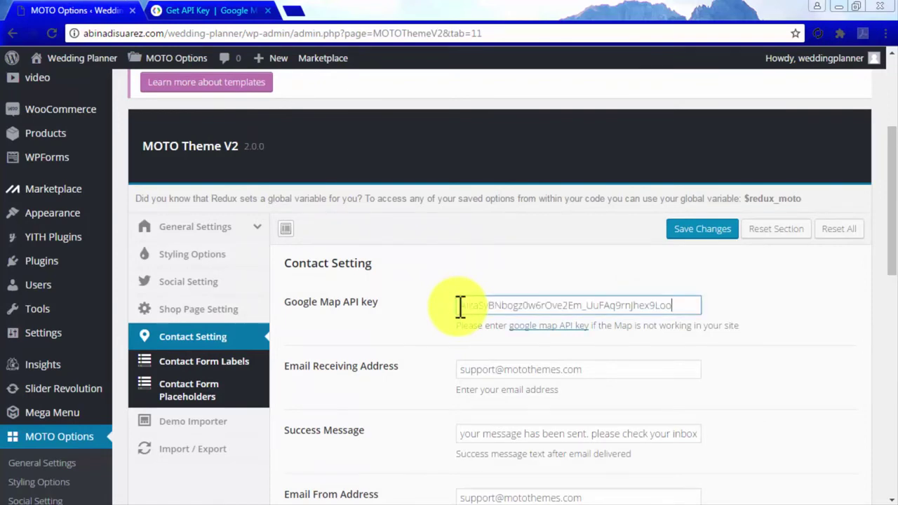
left_click(678, 230)
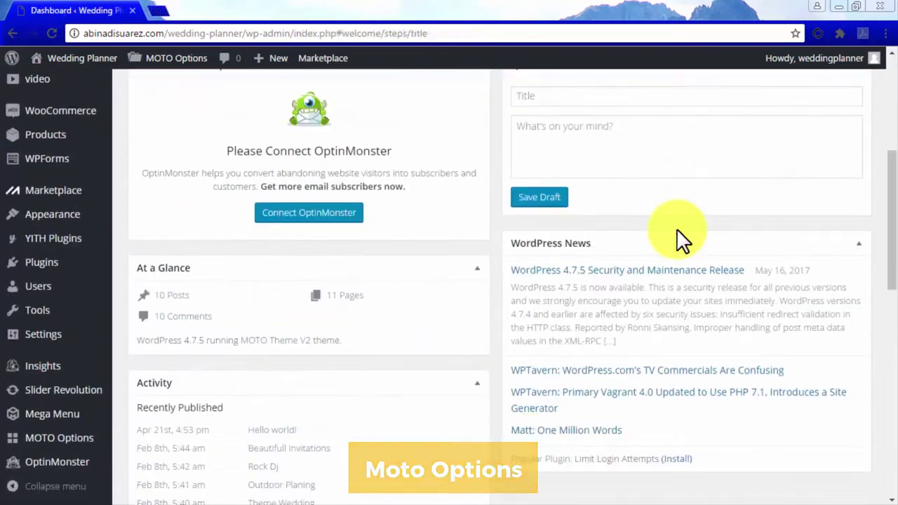
Open the MOTO theme options from the dashboard and examine the General Settings sections from Header Setting through Newsletter.
scroll(677, 231, "down", 2)
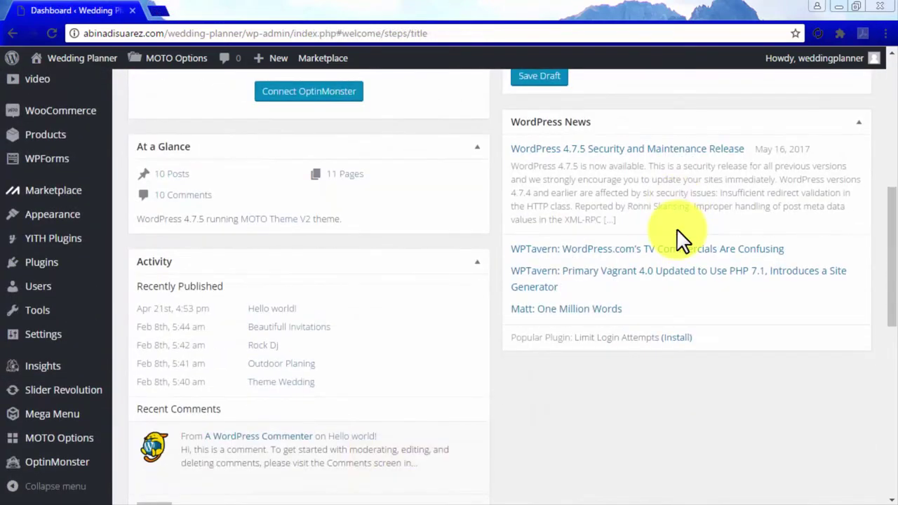
mouse_move(79, 443)
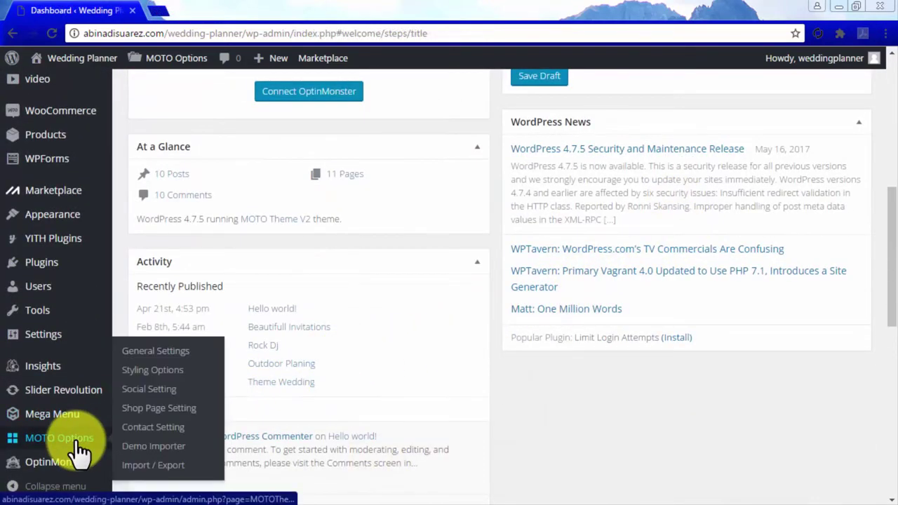
left_click(77, 440)
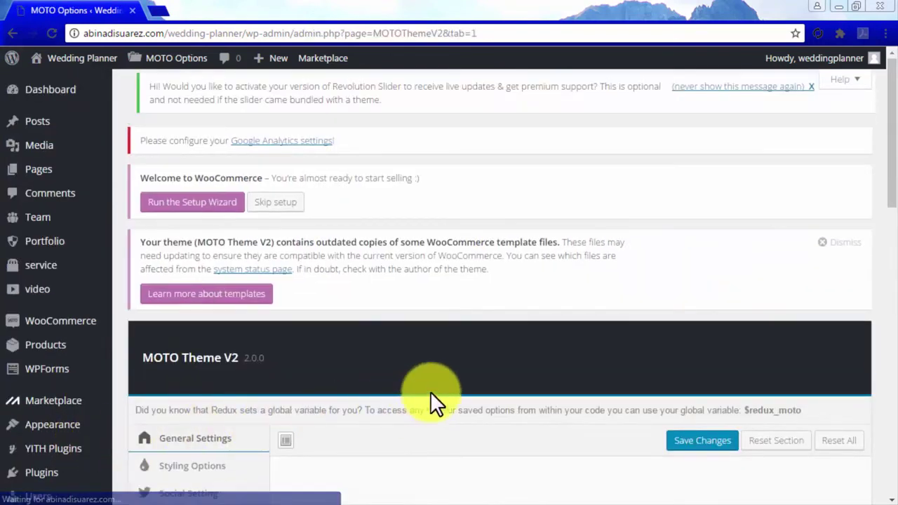
scroll(459, 383, "down", 3)
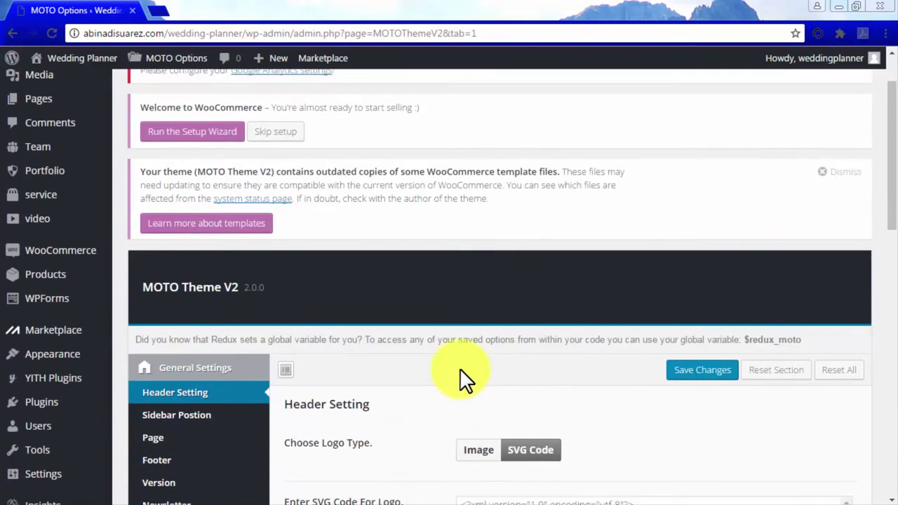
scroll(460, 372, "down", 1)
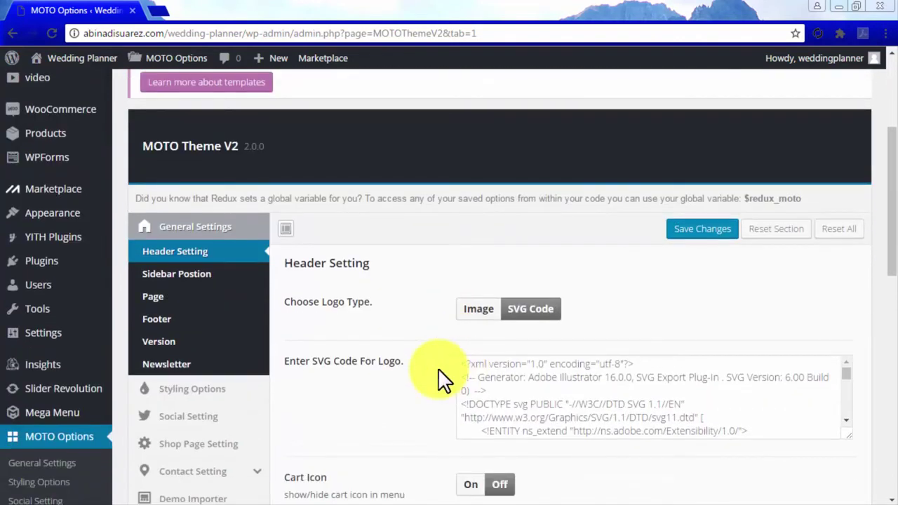
scroll(438, 372, "down", 1)
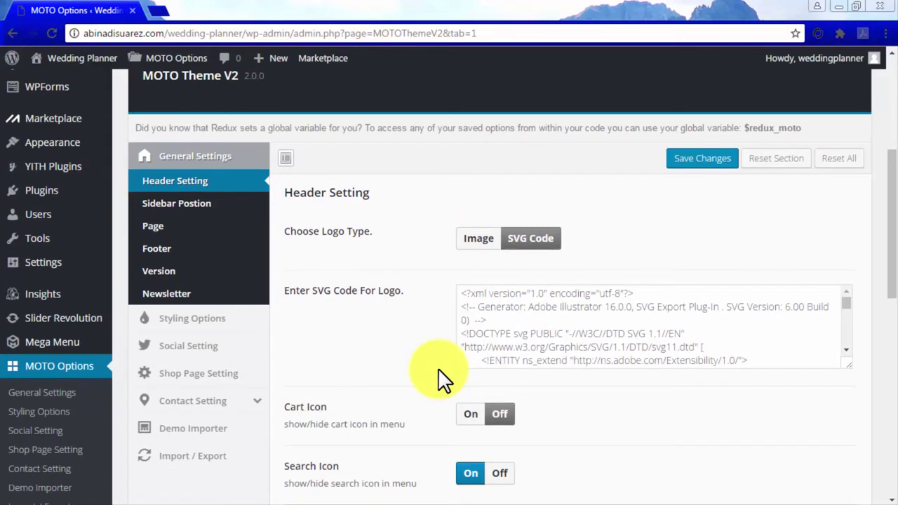
left_click(232, 202)
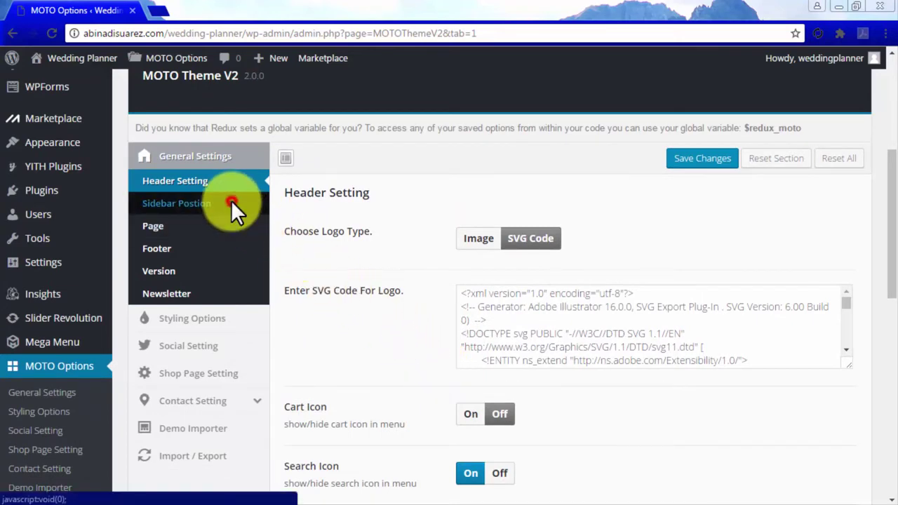
left_click(229, 225)
left_click(223, 248)
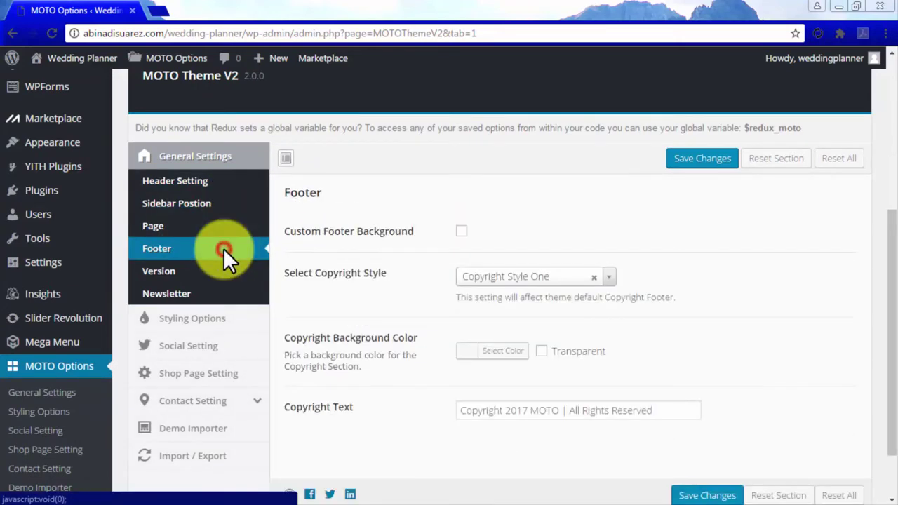
left_click(229, 270)
left_click(247, 295)
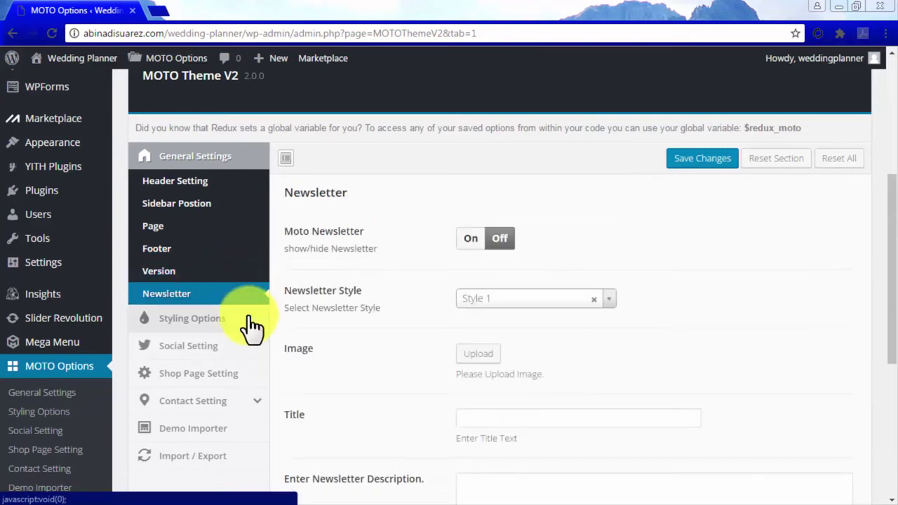
Examine the theme's Styling Options, the Social Setting links and header icons, and the Shop Page Setting.
left_click(248, 316)
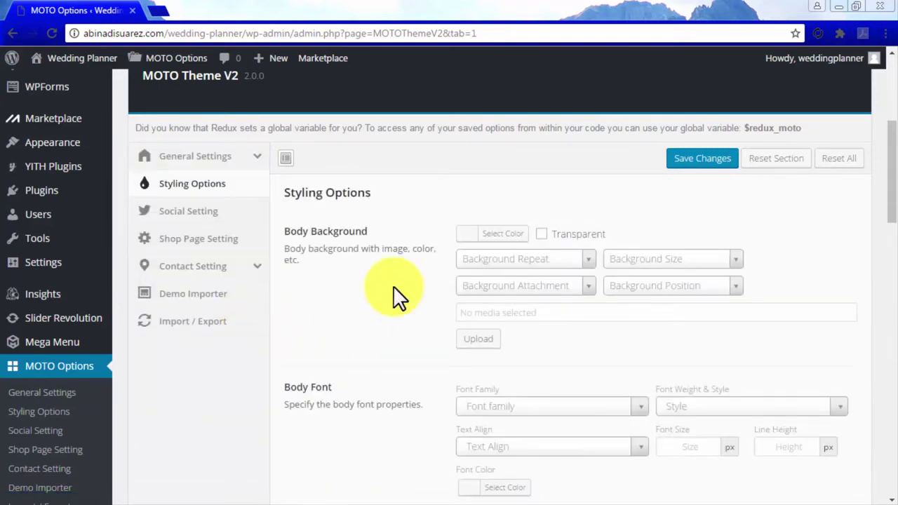
scroll(350, 309, "down", 2)
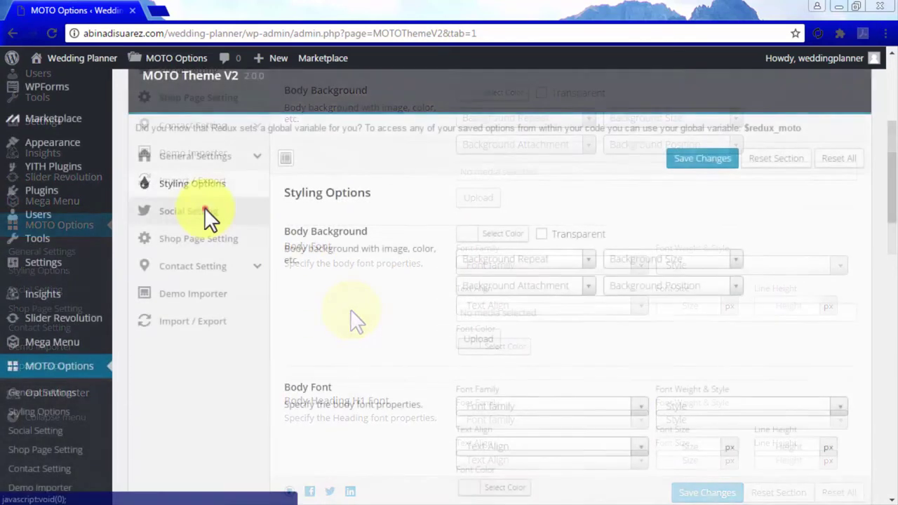
left_click(204, 209)
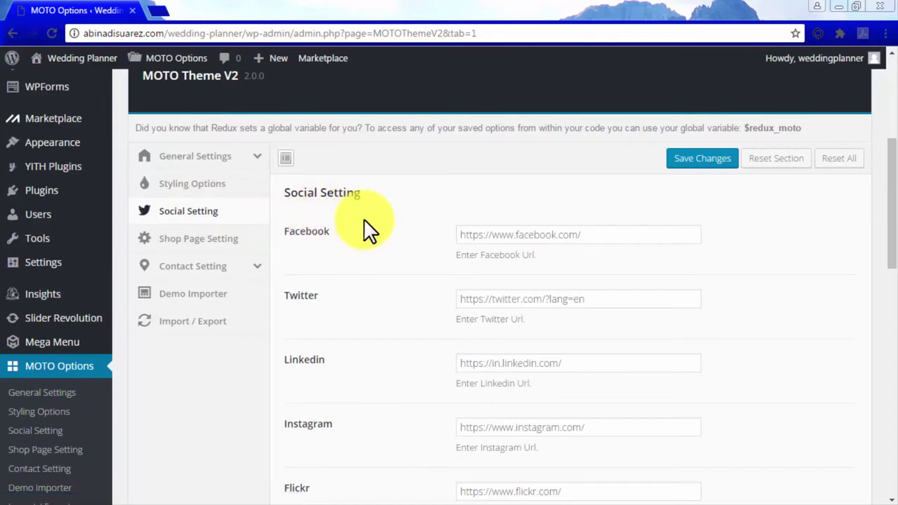
scroll(367, 229, "down", 2)
scroll(364, 219, "down", 5)
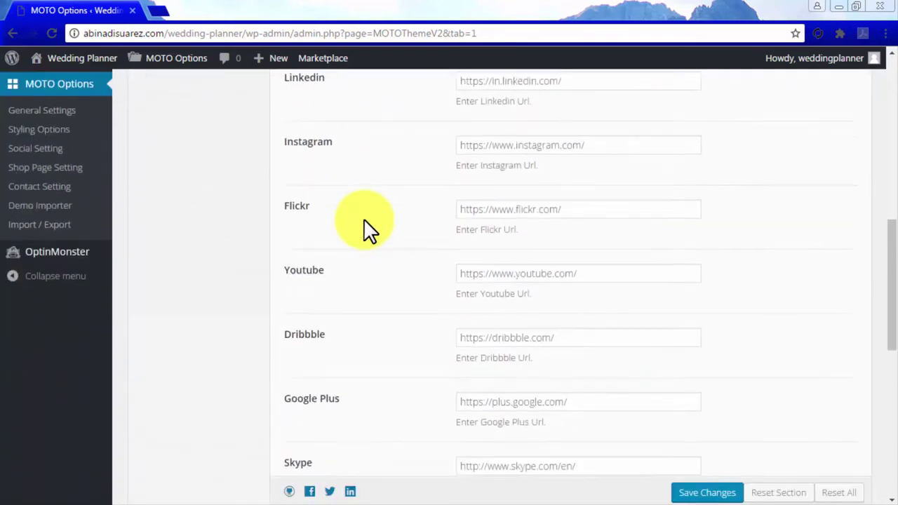
scroll(363, 218, "down", 3)
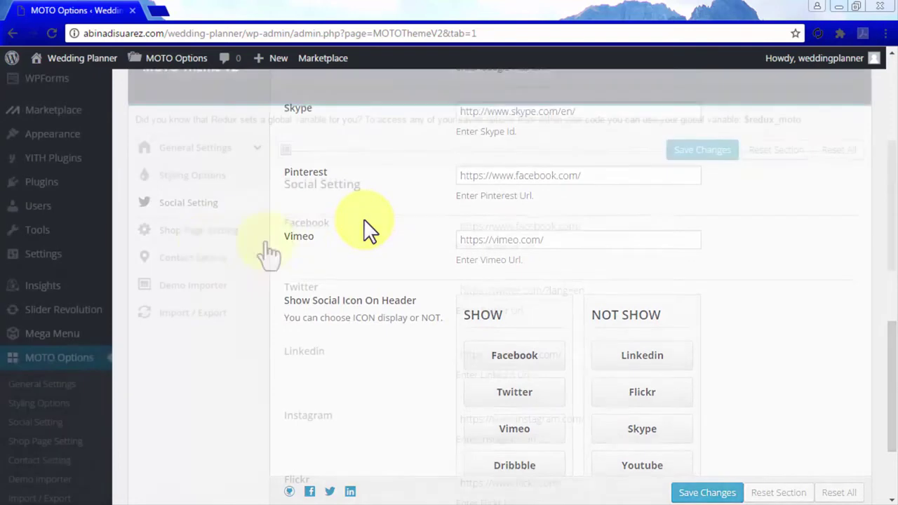
left_click(208, 239)
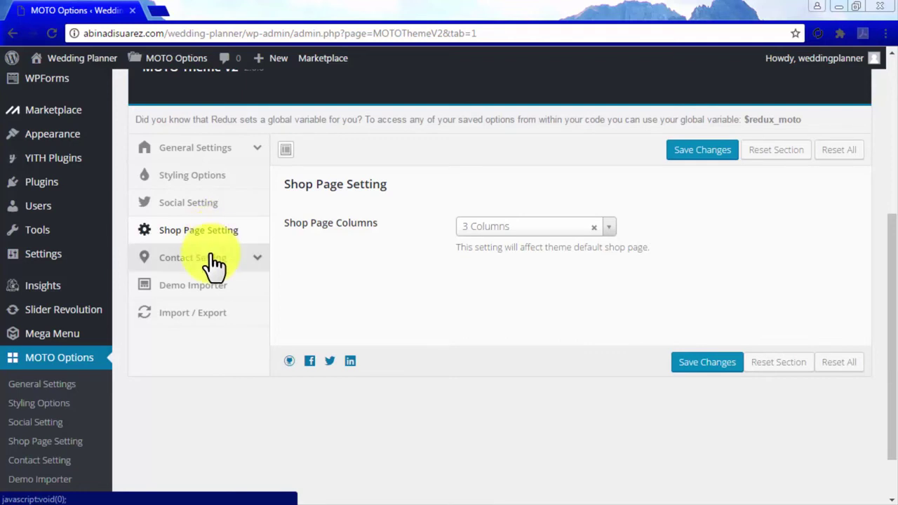
Examine the theme's Contact Setting fields along with the contact form labels and placeholders.
left_click(211, 259)
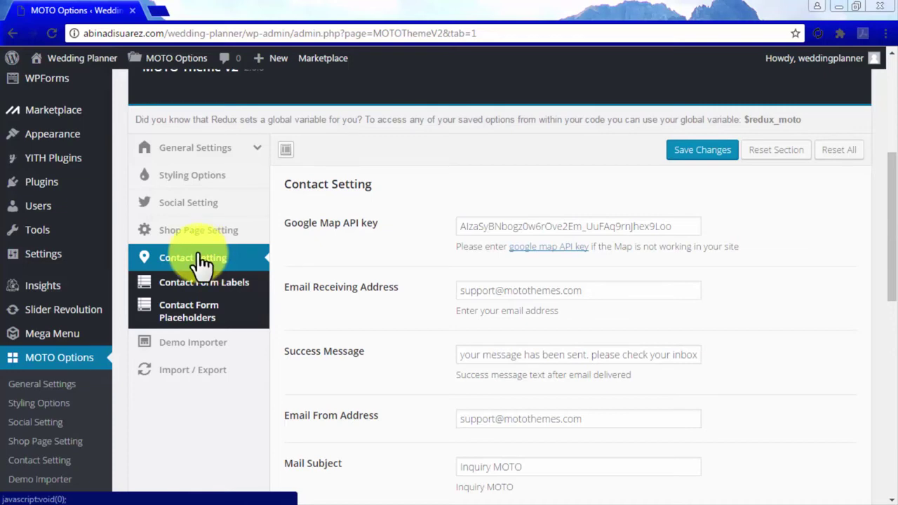
scroll(341, 266, "down", 2)
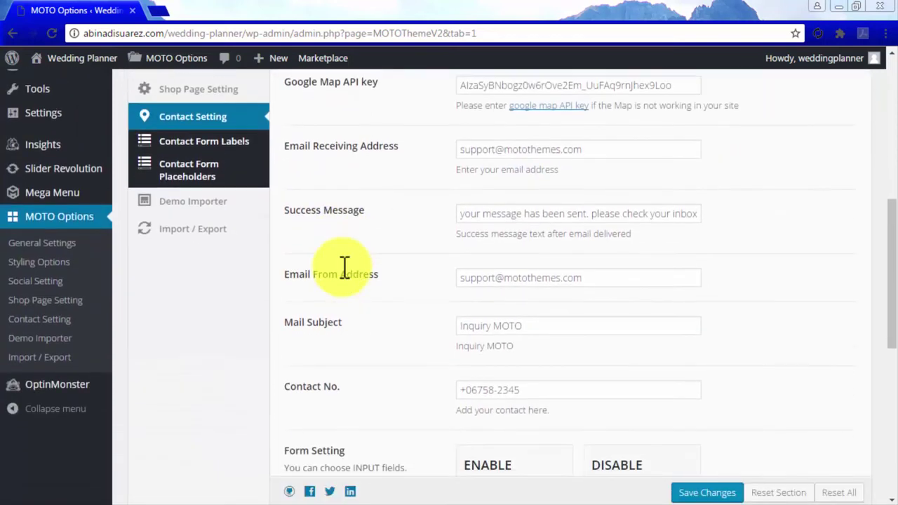
scroll(344, 266, "down", 1)
scroll(344, 266, "up", 3)
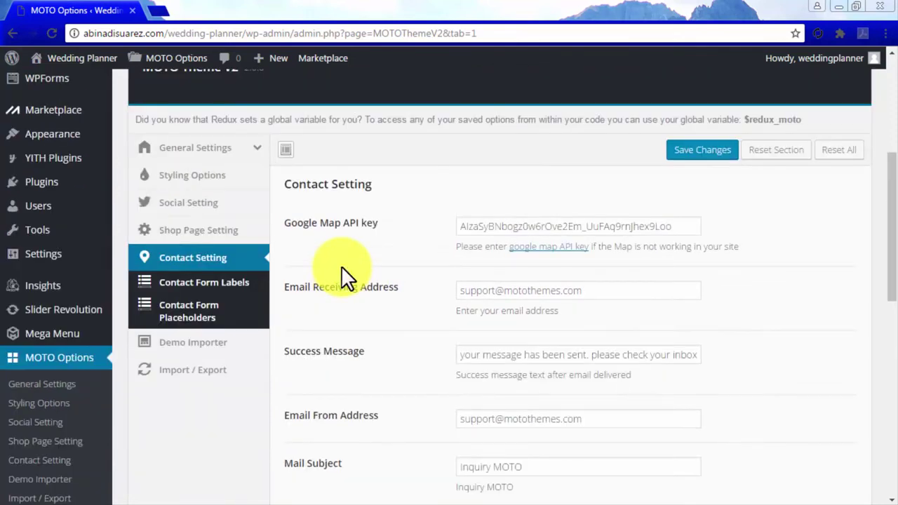
left_click(217, 284)
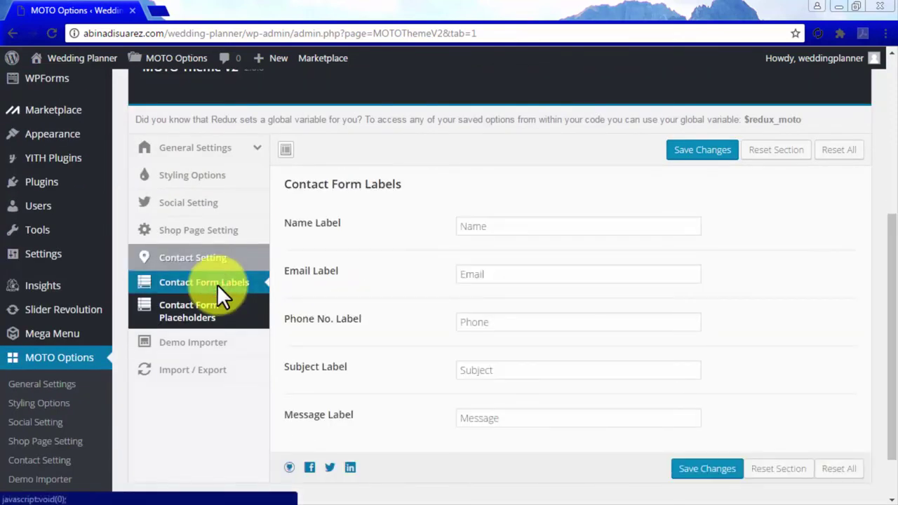
left_click(220, 307)
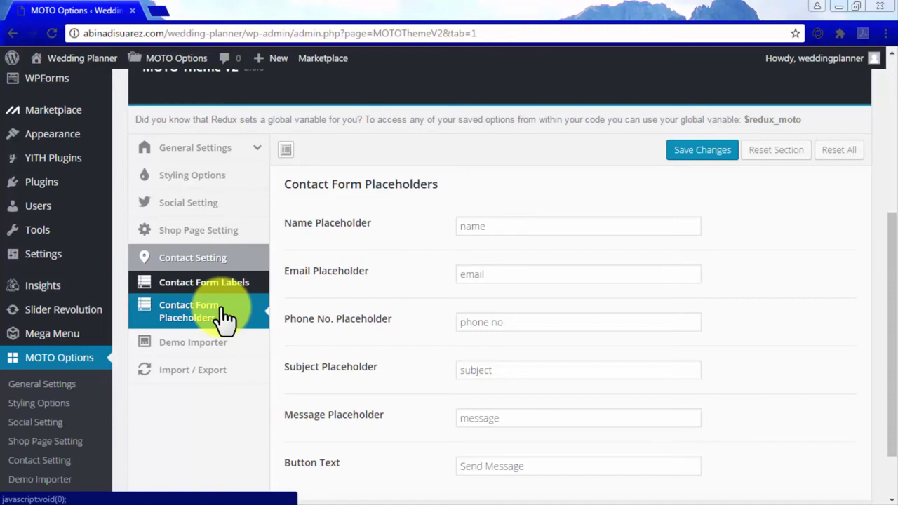
Look through the templates in the theme's Demo Importer section, and open the Import / Export section.
left_click(222, 342)
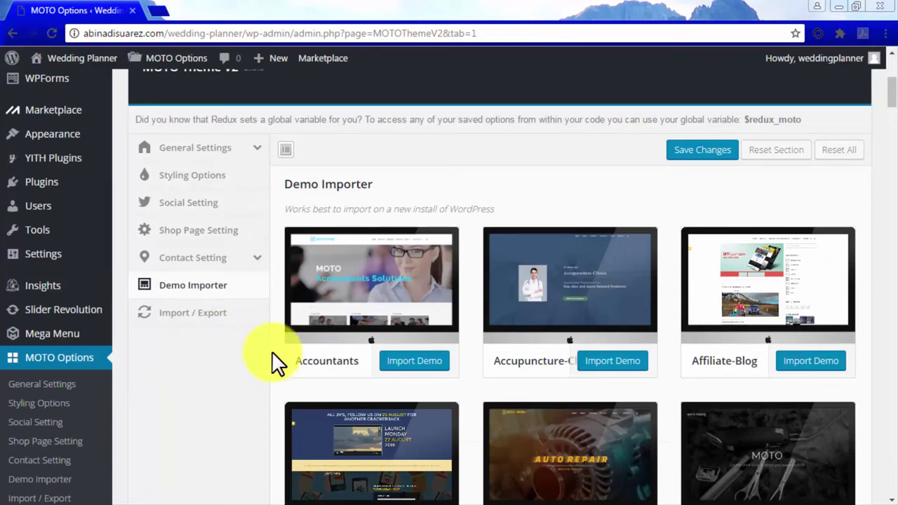
scroll(221, 342, "down", 3)
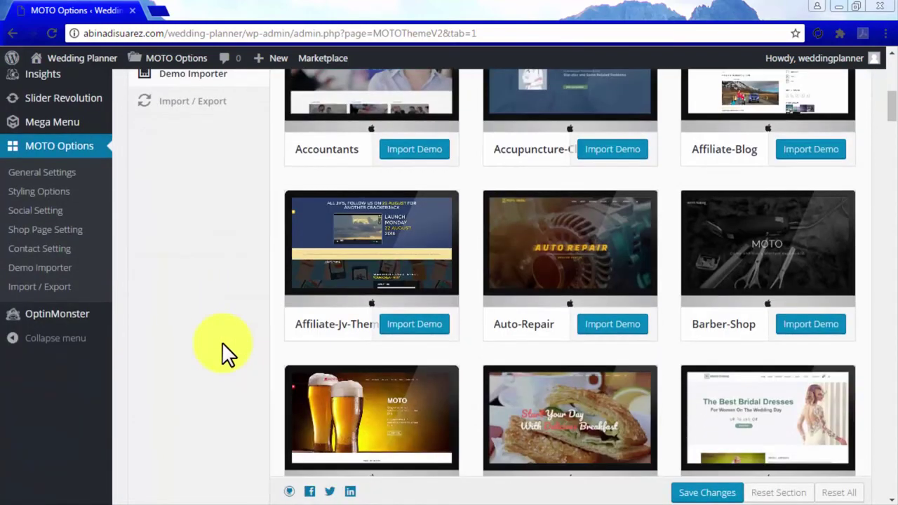
scroll(222, 342, "up", 2)
left_click(192, 176)
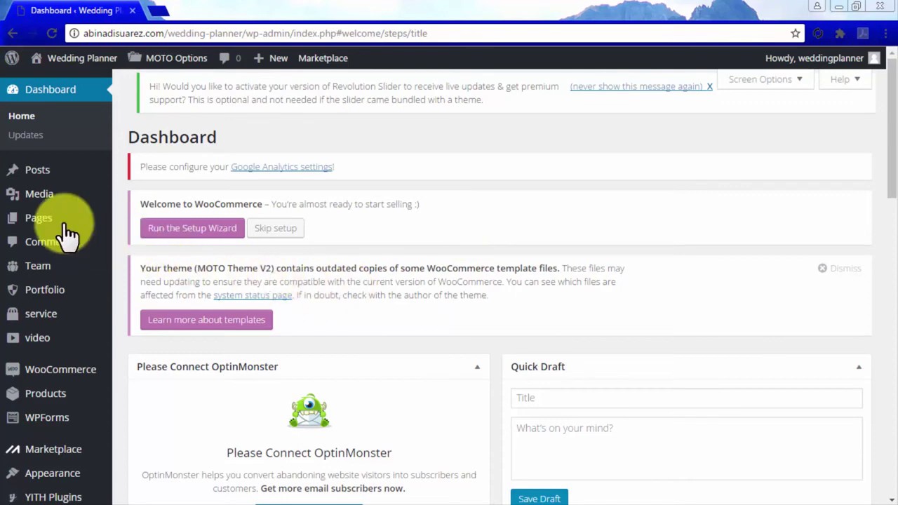
Look through the list of all pages on the site and open the "about us" page for editing.
mouse_move(62, 232)
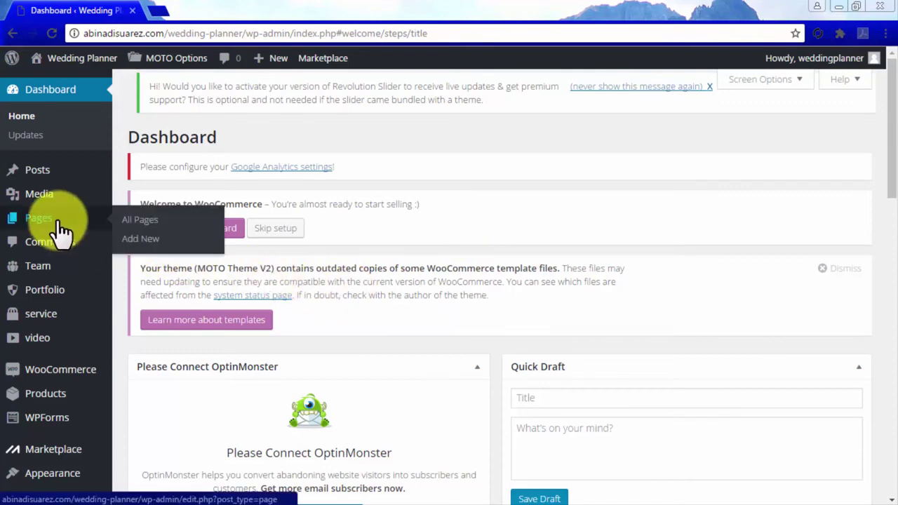
left_click(139, 219)
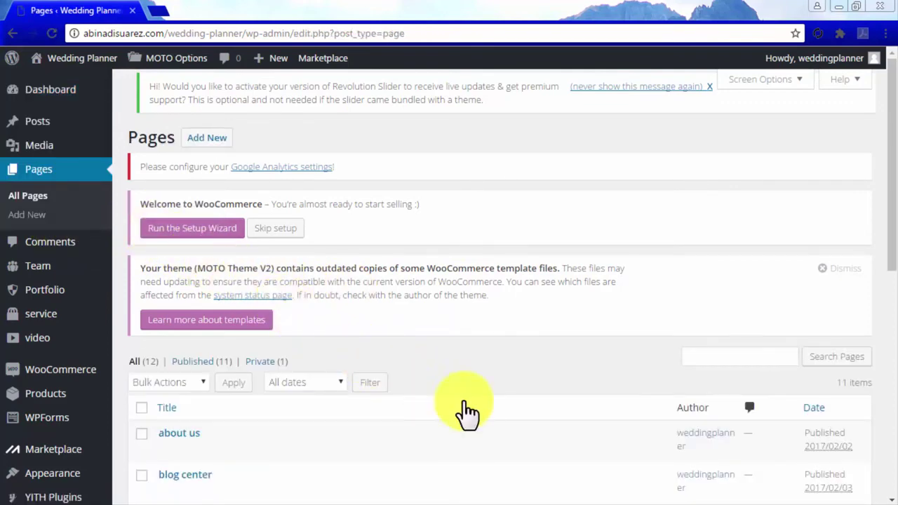
scroll(489, 411, "down", 2)
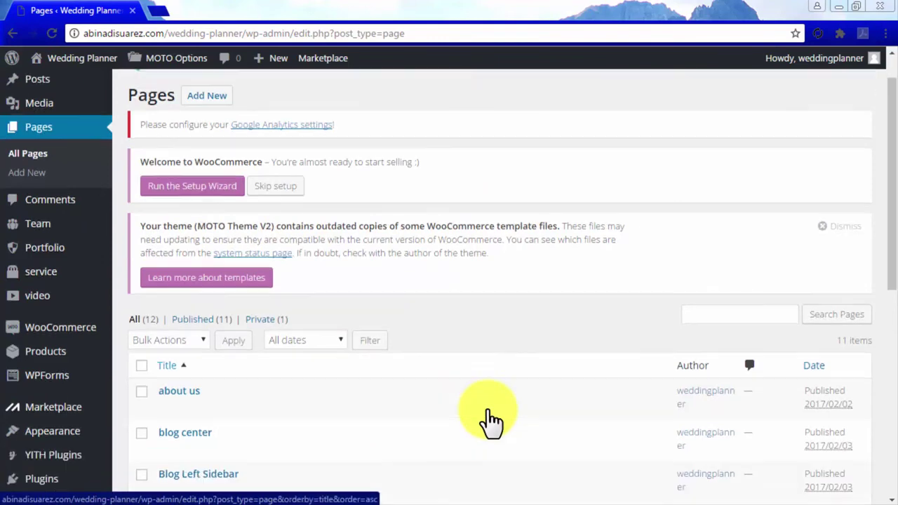
scroll(487, 408, "down", 1)
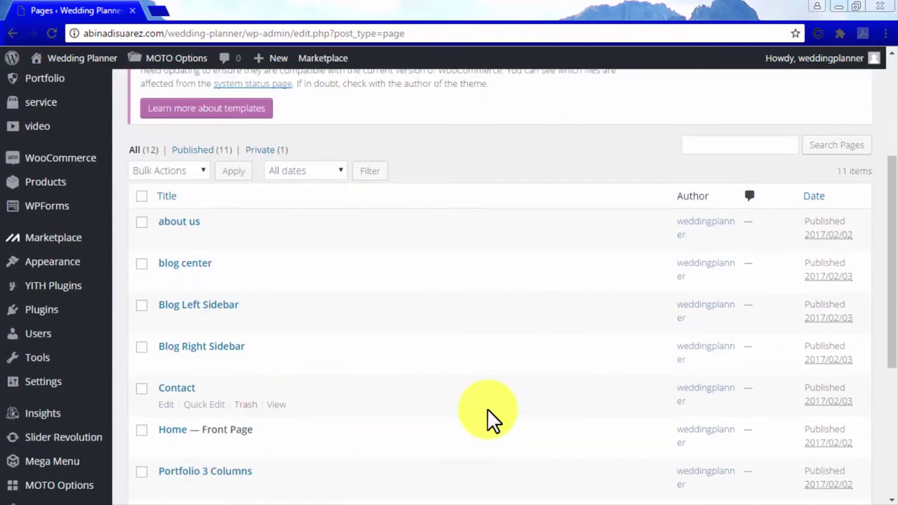
scroll(487, 408, "down", 1)
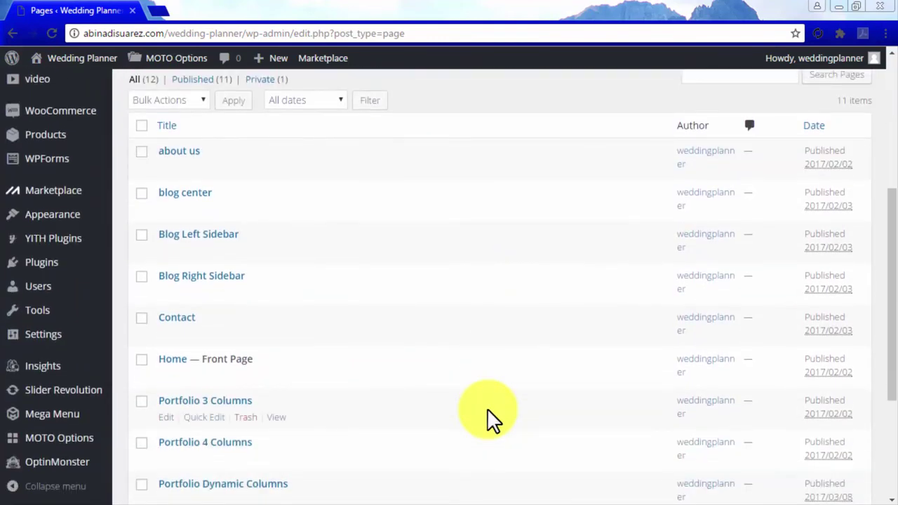
scroll(487, 409, "down", 2)
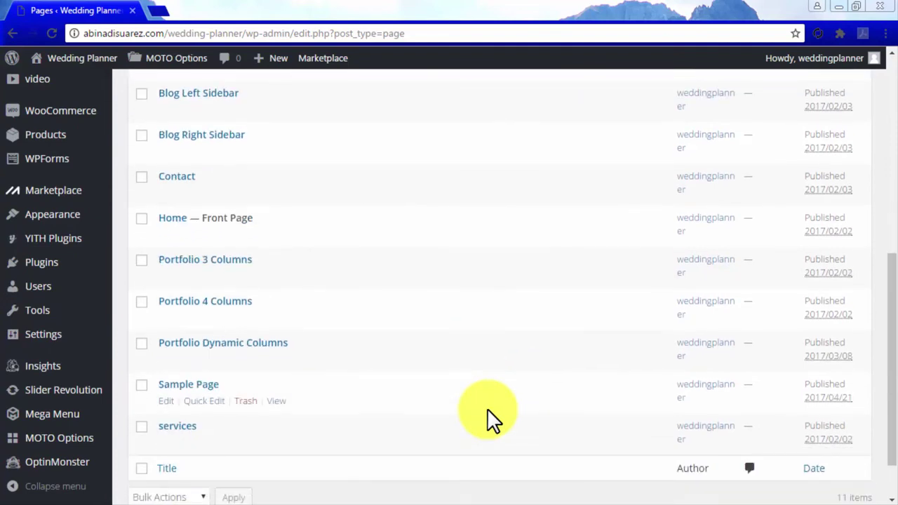
scroll(487, 408, "up", 2)
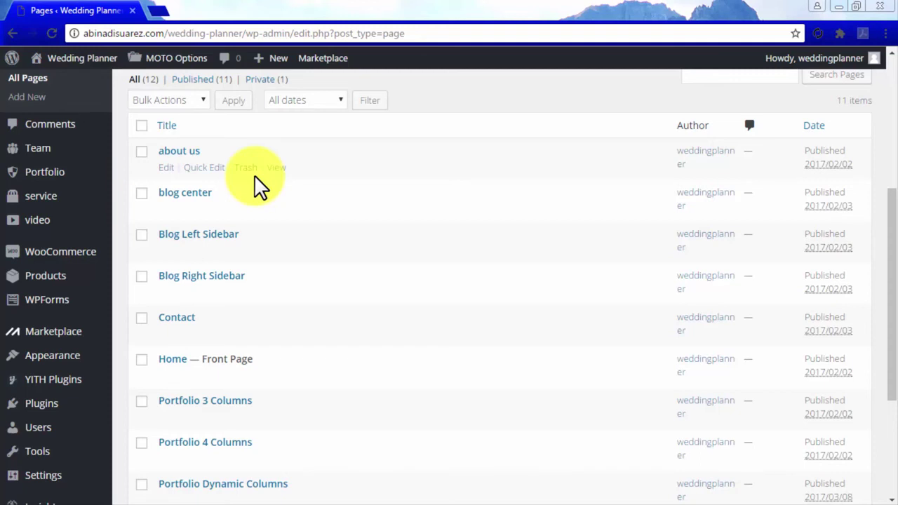
left_click(167, 168)
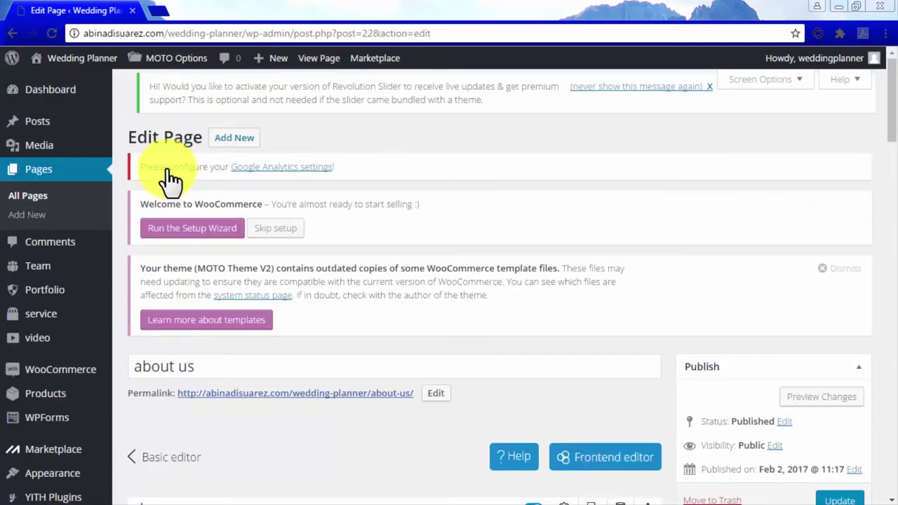
Capitalize the page title as "About Us" and keep "about-us" as its permalink slug.
scroll(627, 385, "down", 2)
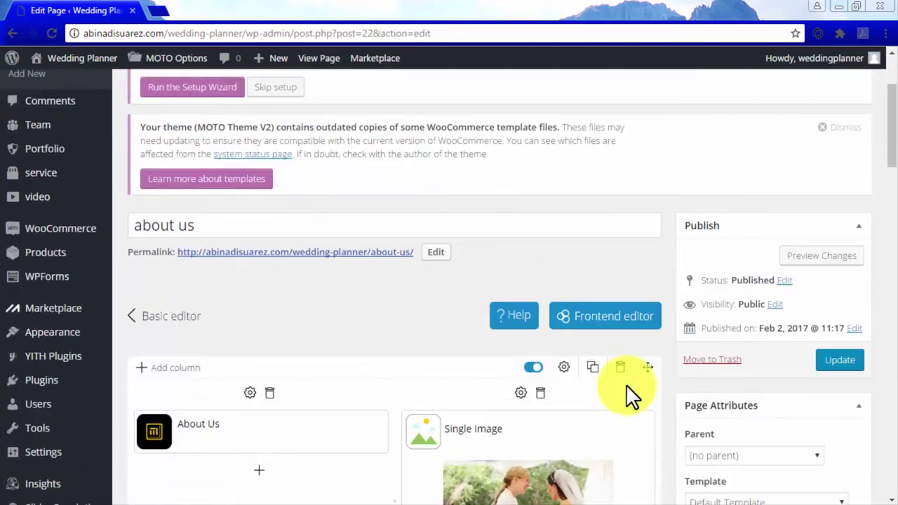
left_click(301, 226)
key("BackSpace")
key("BackSpace")
type("Us")
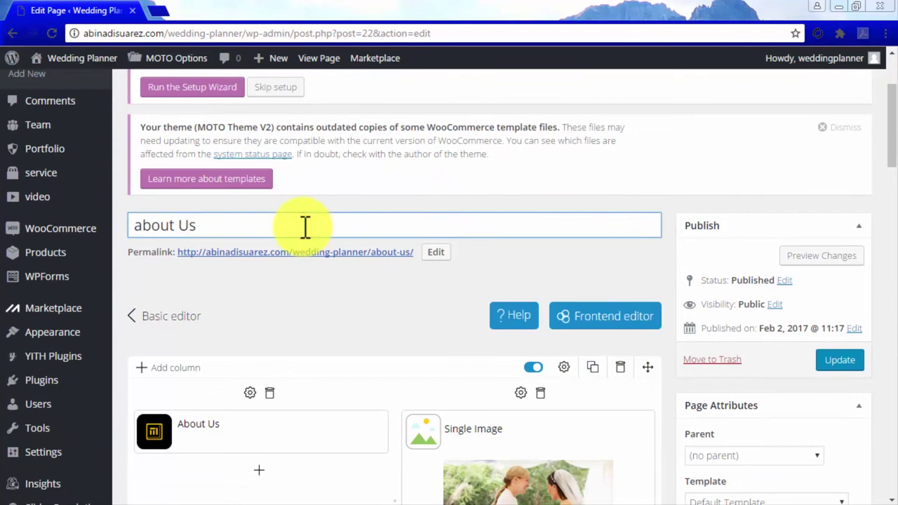
key("Home")
key("Delete")
type("A")
left_click(430, 253)
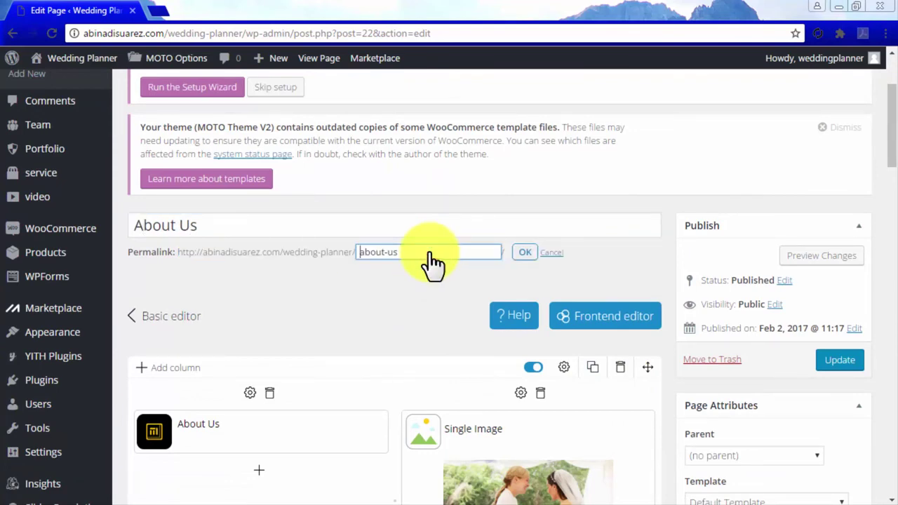
left_click(523, 254)
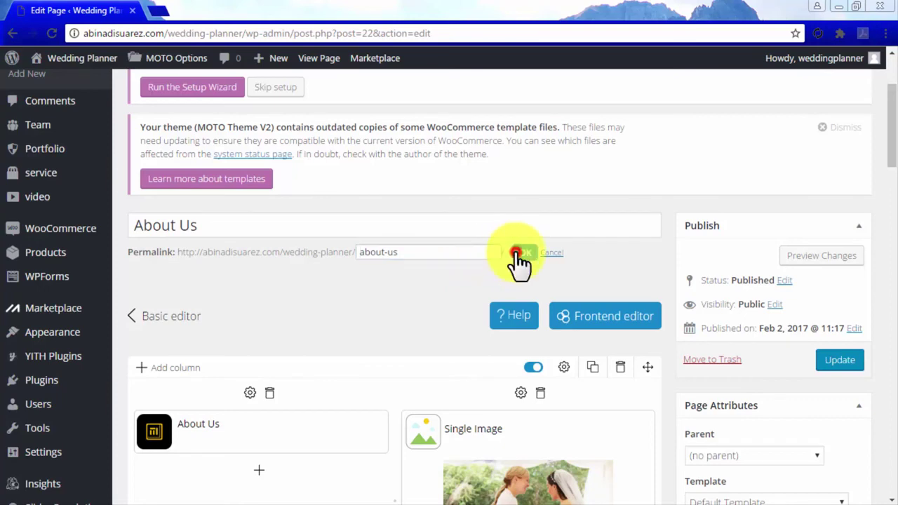
Browse the available page builder elements and add a Text element below the About Us element in the first row's first column.
scroll(443, 292, "down", 3)
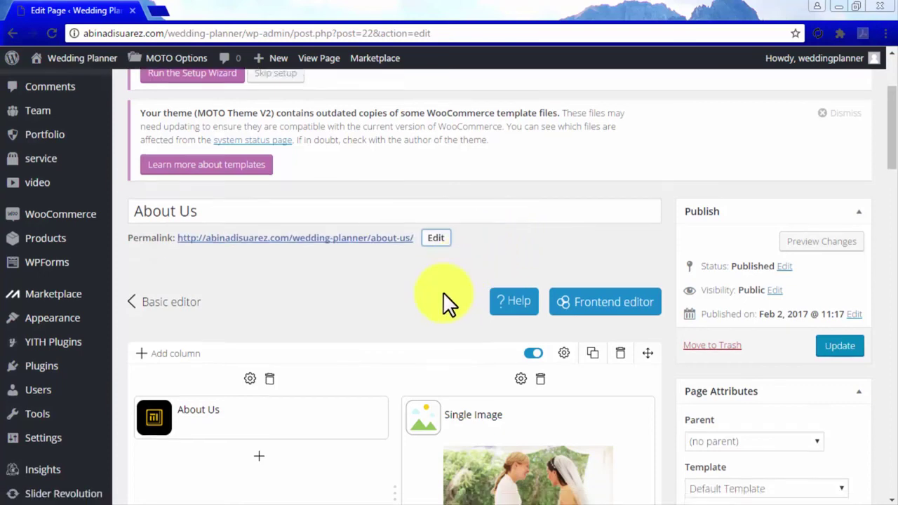
scroll(447, 301, "down", 1)
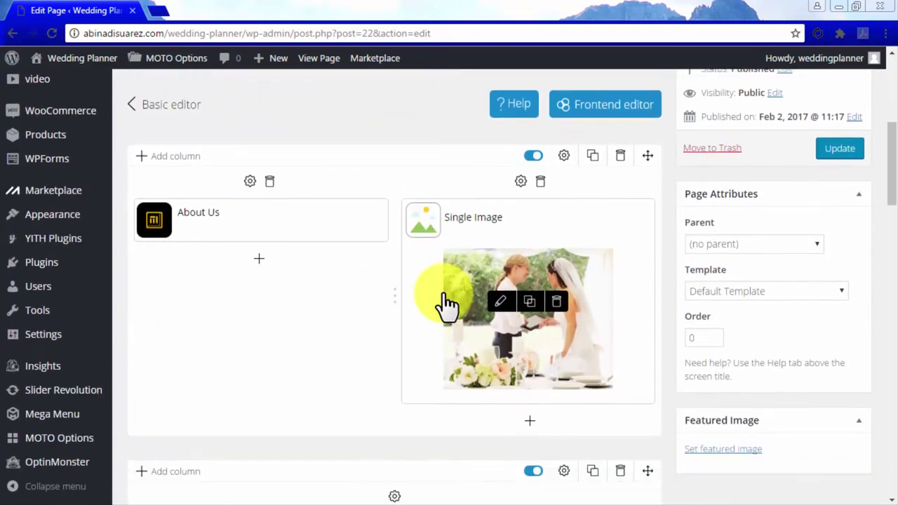
scroll(447, 302, "up", 1)
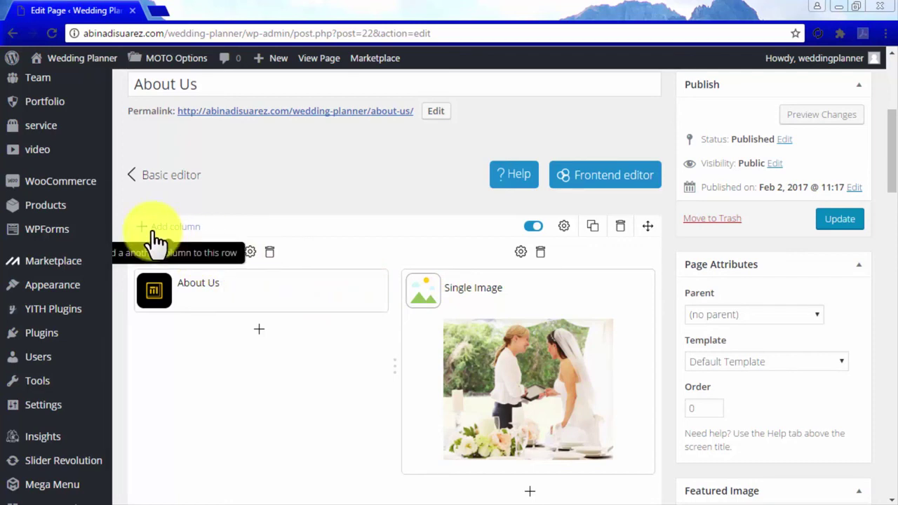
mouse_move(228, 301)
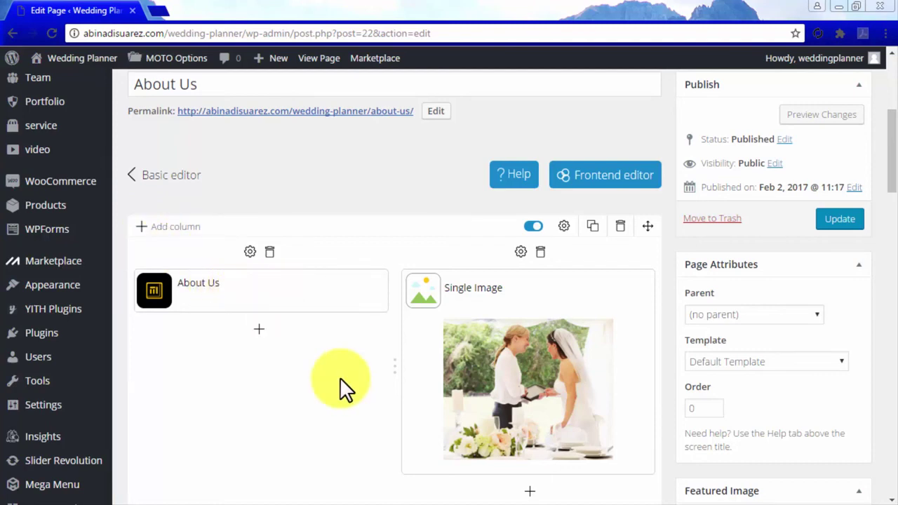
left_click(258, 333)
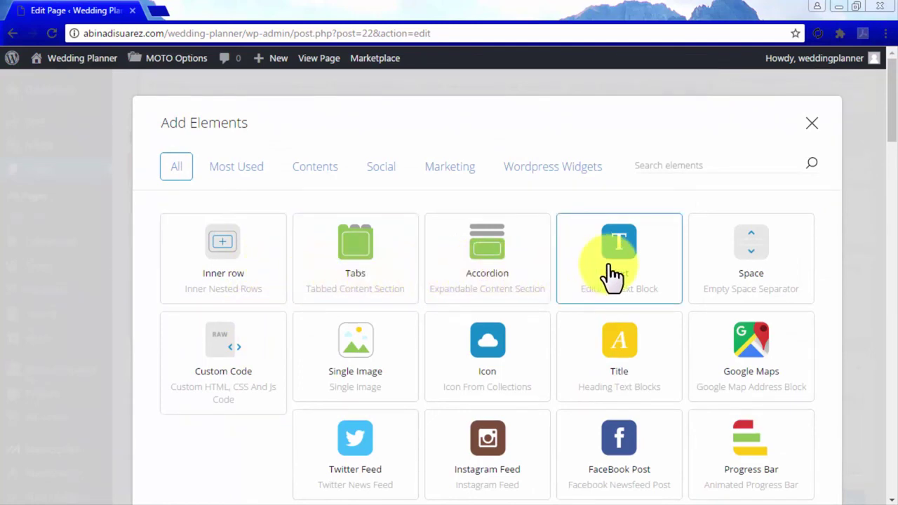
scroll(613, 274, "down", 2)
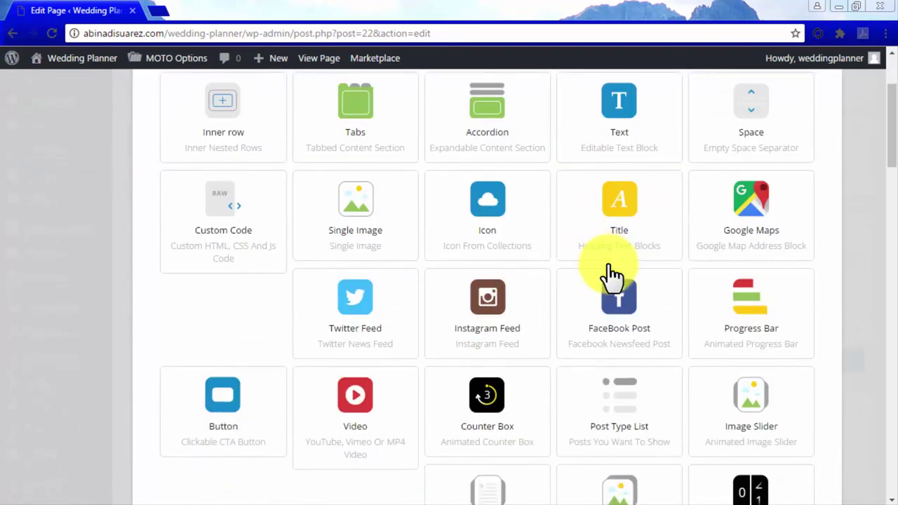
scroll(613, 274, "down", 4)
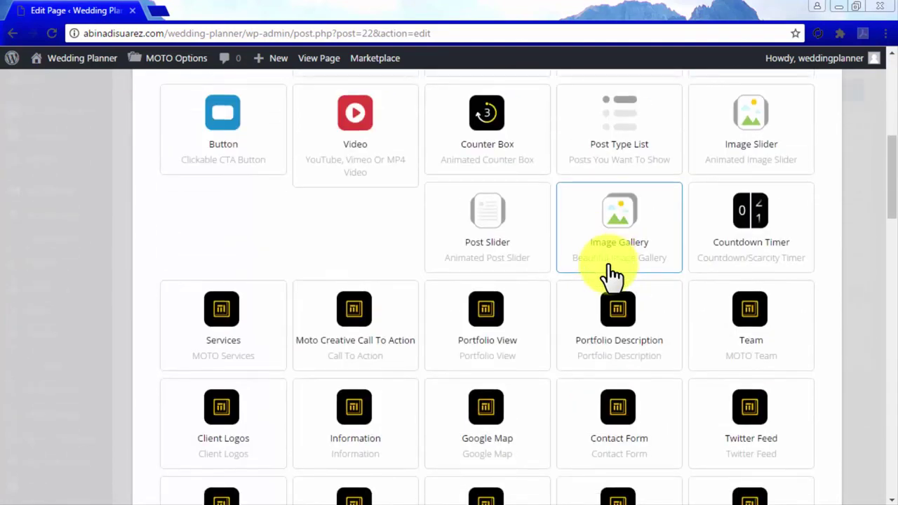
scroll(612, 274, "down", 5)
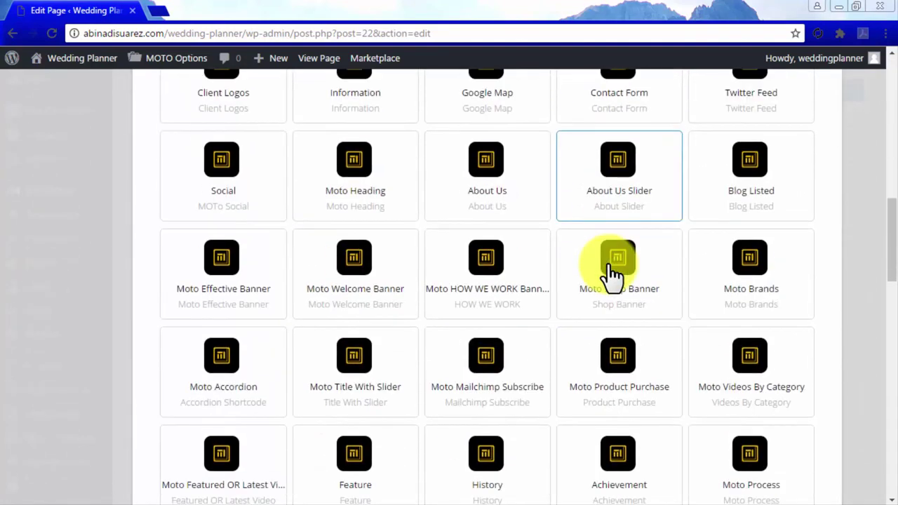
scroll(613, 273, "up", 3)
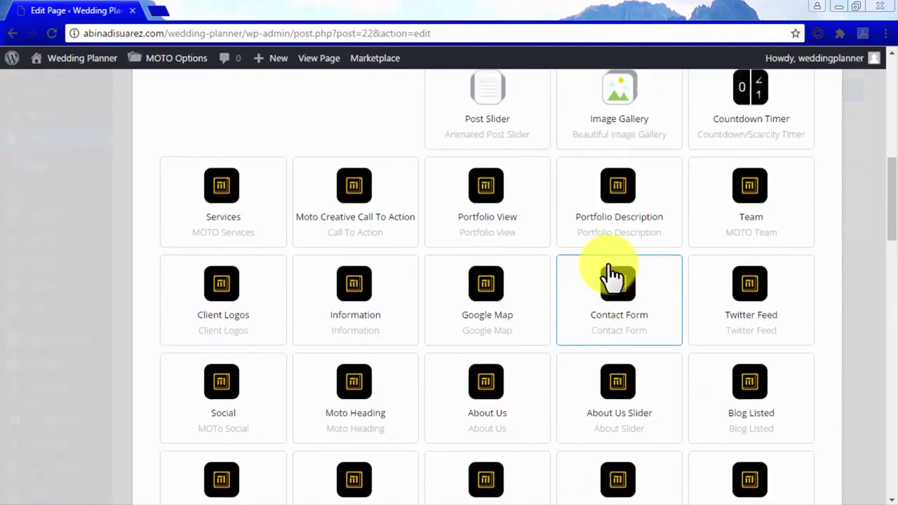
scroll(612, 273, "up", 7)
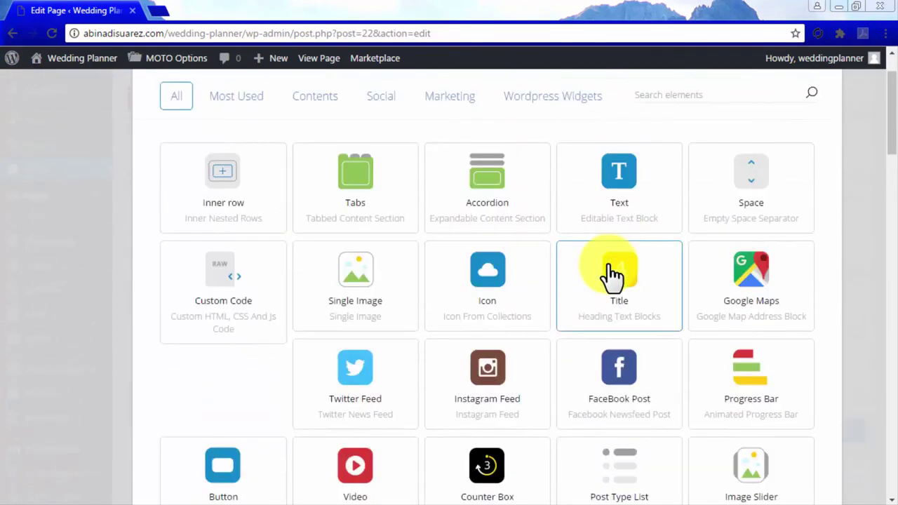
left_click(611, 202)
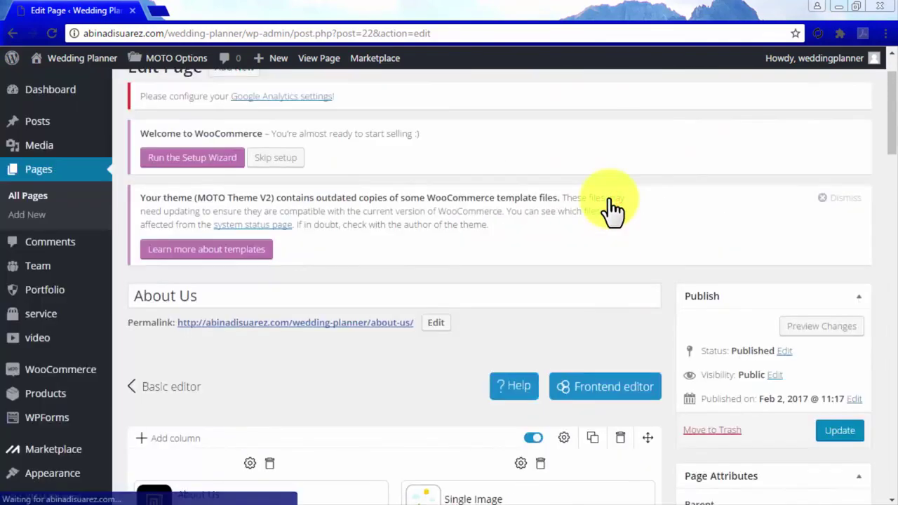